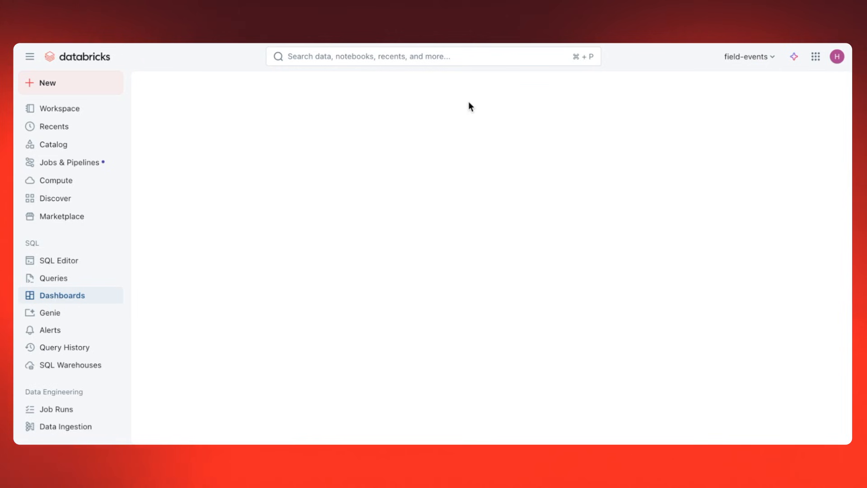
Create and run a SQL dataset joining the bakehouse_hr.hr_data tables enhanced_employees, enhanced_perfomance and enhanced_compensation on Employee_ID.
{"action": "left_click", "coordinate": [164, 116]}
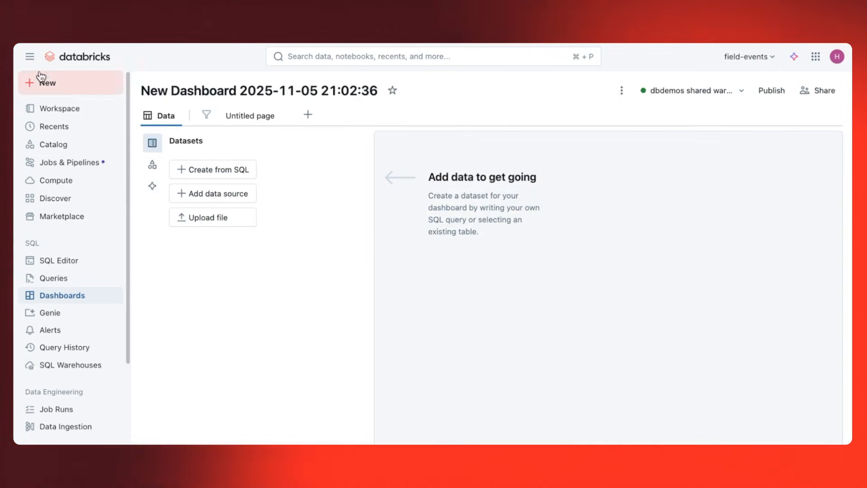
{"action": "left_click", "coordinate": [25, 57]}
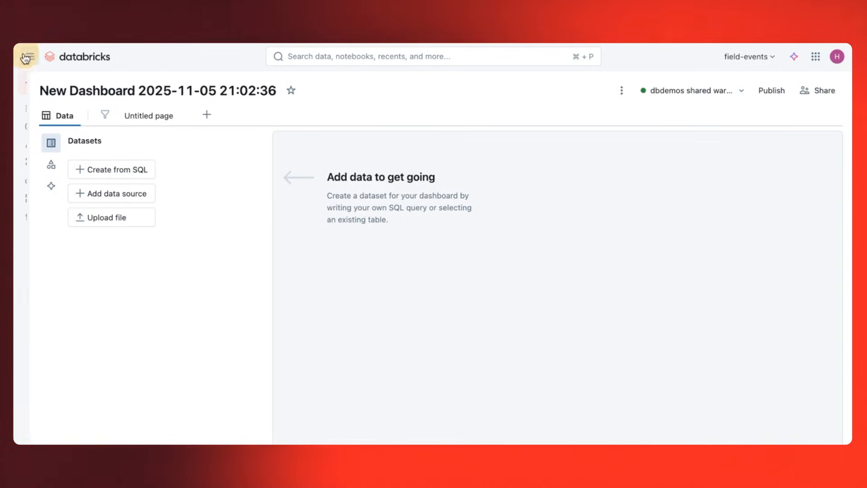
{"action": "left_click", "coordinate": [88, 170]}
{"action": "left_click", "coordinate": [310, 175]}
{"action": "key", "text": "super+v"}
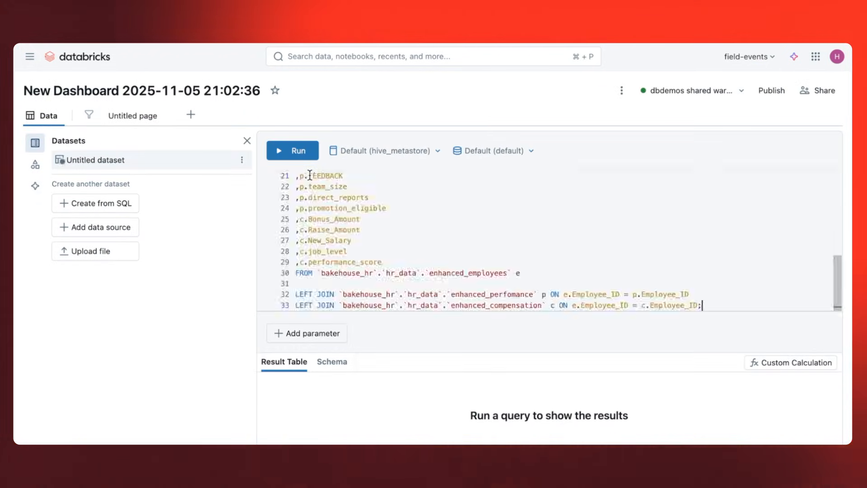
{"action": "left_click", "coordinate": [291, 152]}
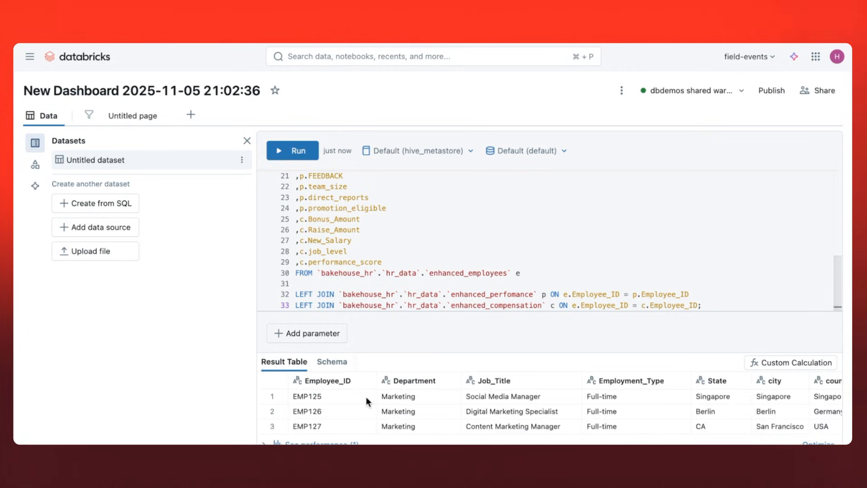
{"action": "scroll", "coordinate": [366, 397], "scroll_direction": "left", "scroll_amount": 3}
{"action": "scroll", "coordinate": [366, 396], "scroll_direction": "down", "scroll_amount": 2}
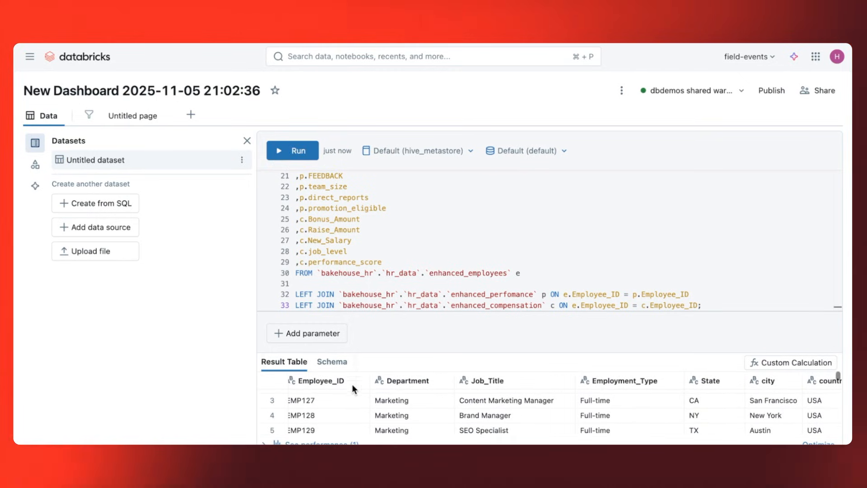
Rename the untitled SQL dataset to Employee View.
{"action": "double_click", "coordinate": [143, 167]}
{"action": "type", "text": "Emp"}
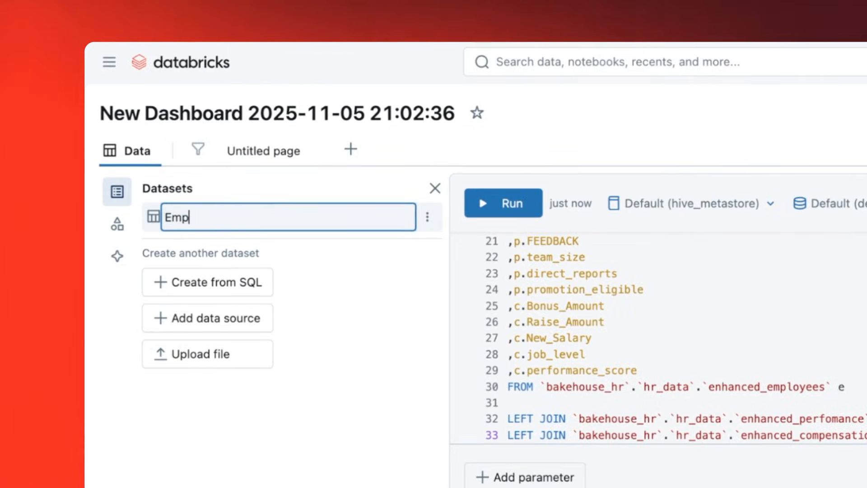
{"action": "type", "text": "loyee View"}
{"action": "key", "text": "Return"}
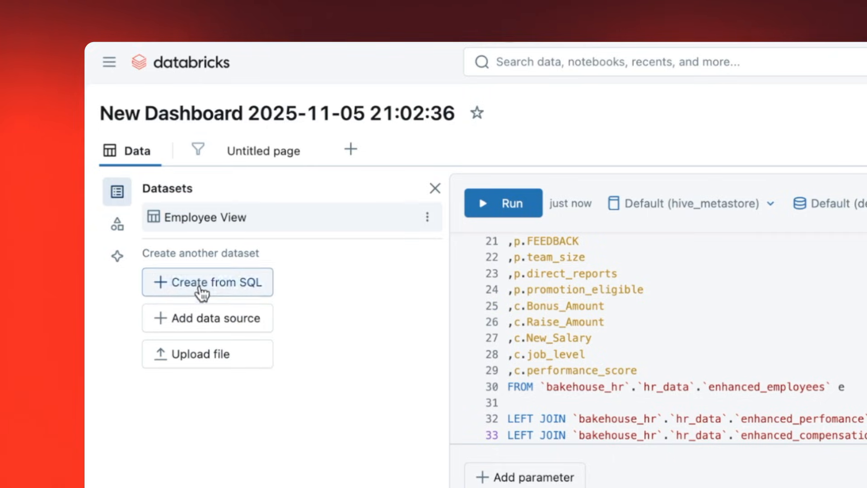
Add the enhanced_termination table from bakehouse_hr.hr_data as a data source and rename the dataset Terminations.
{"action": "left_click", "coordinate": [186, 321]}
{"action": "left_click", "coordinate": [214, 318]}
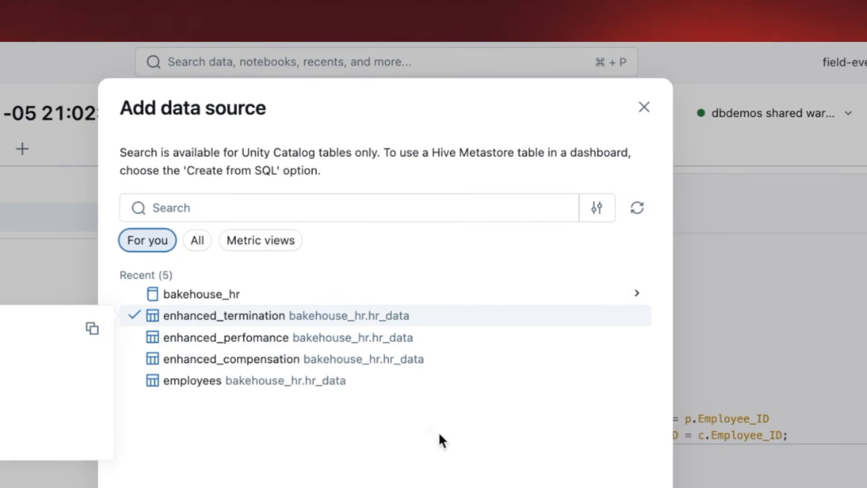
{"action": "left_click", "coordinate": [631, 485]}
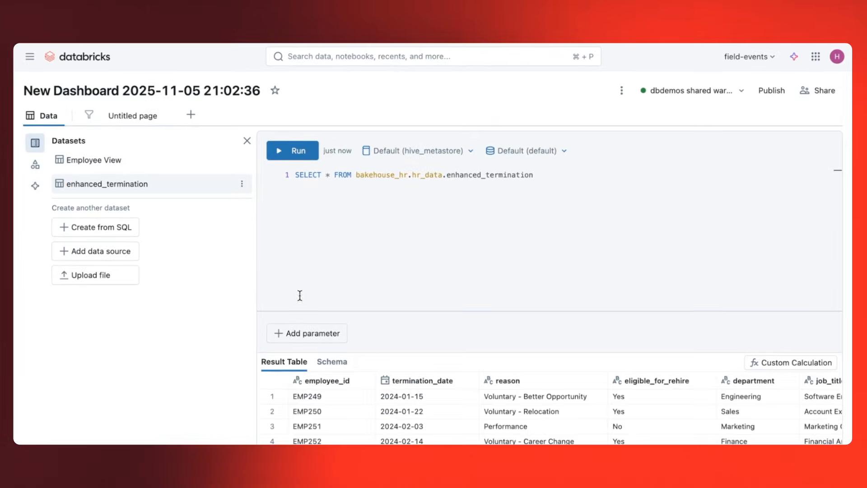
{"action": "double_click", "coordinate": [152, 188]}
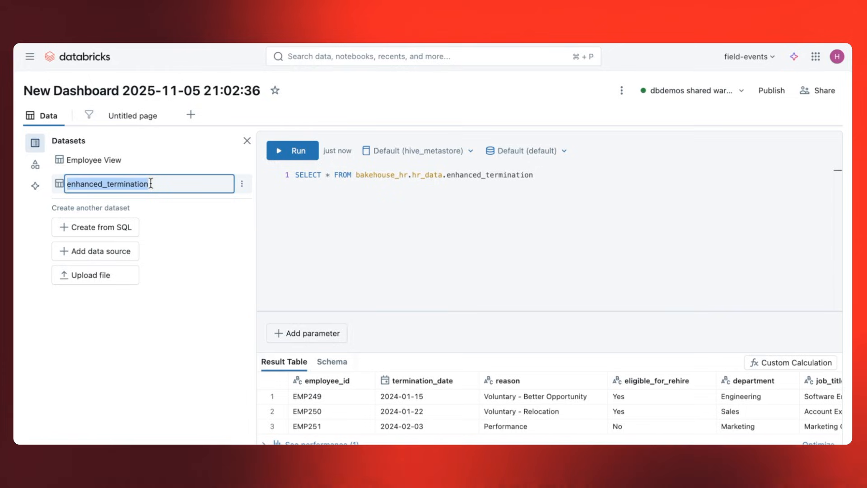
{"action": "type", "text": "Terminations"}
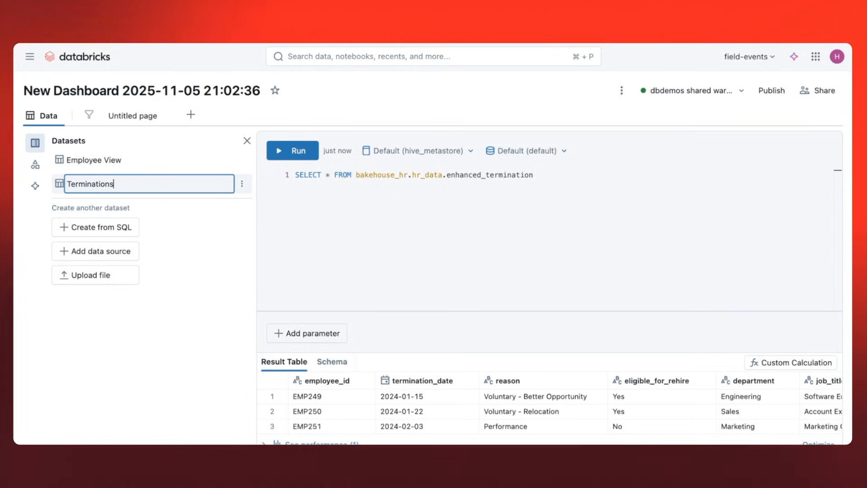
{"action": "key", "text": "Return"}
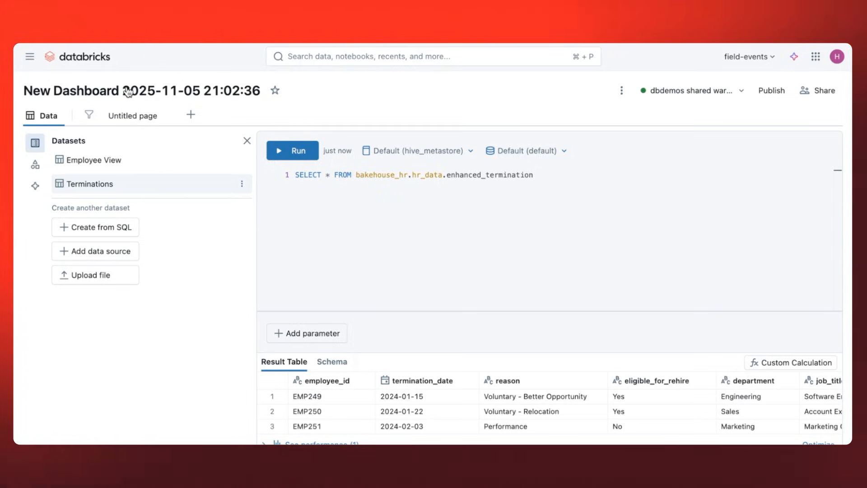
Place a text box at the top of the untitled page with the Heading 1 title "HR Discovery Dashboard".
{"action": "left_click", "coordinate": [125, 125]}
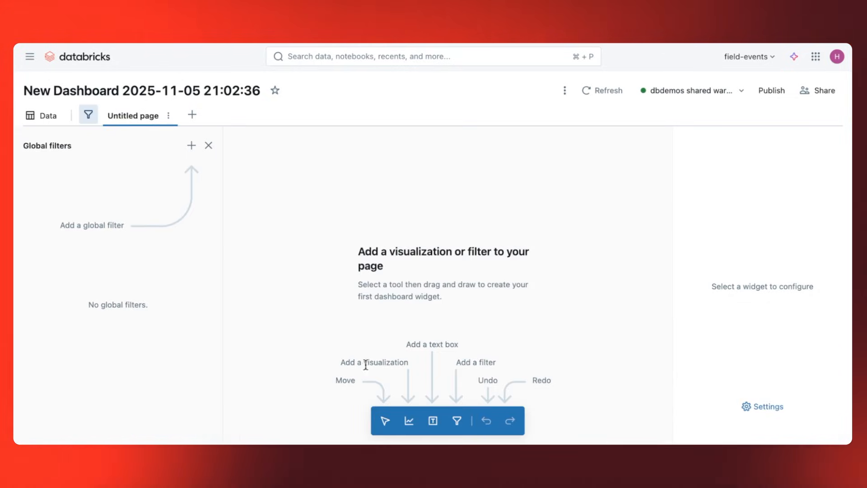
{"action": "left_click", "coordinate": [433, 420]}
{"action": "left_click", "coordinate": [306, 165]}
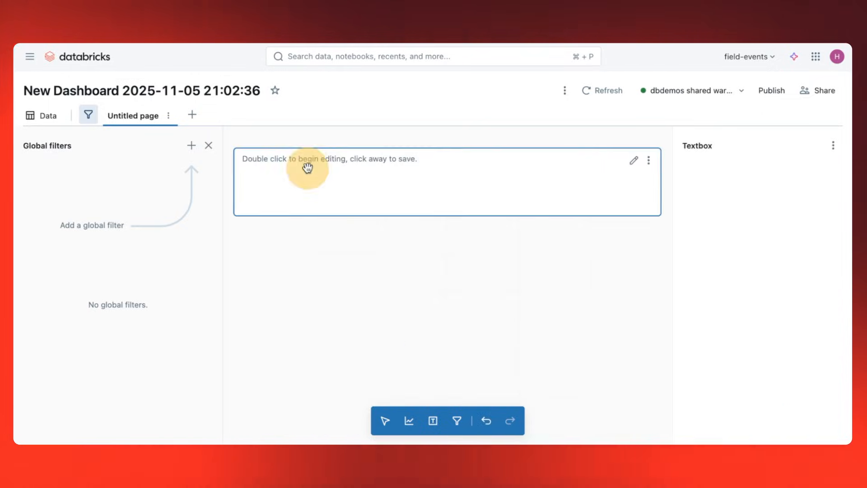
{"action": "left_click", "coordinate": [239, 130]}
{"action": "left_click", "coordinate": [242, 156]}
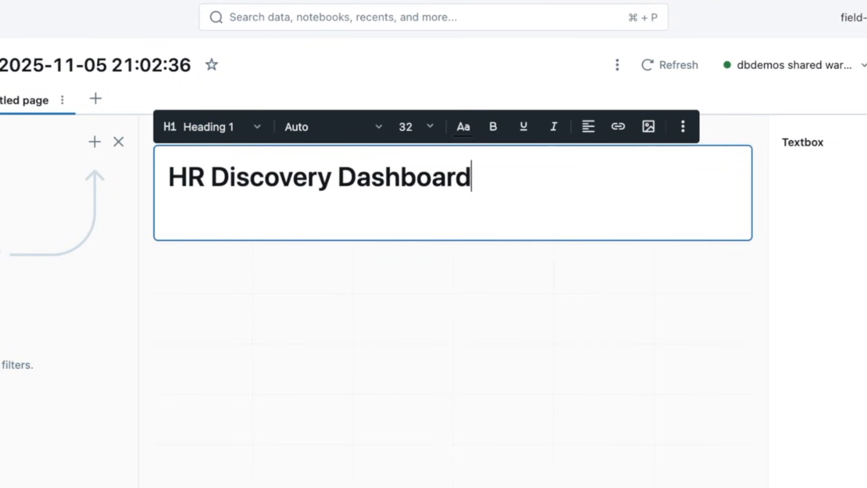
Rename the dashboard to HR and its untitled page to Exec Summary.
{"action": "left_click", "coordinate": [0, 61]}
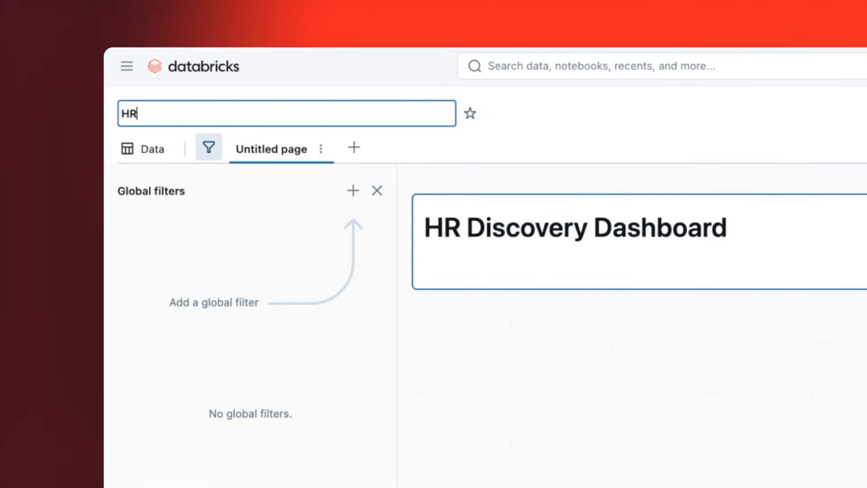
{"action": "key", "text": "Return"}
{"action": "double_click", "coordinate": [289, 149]}
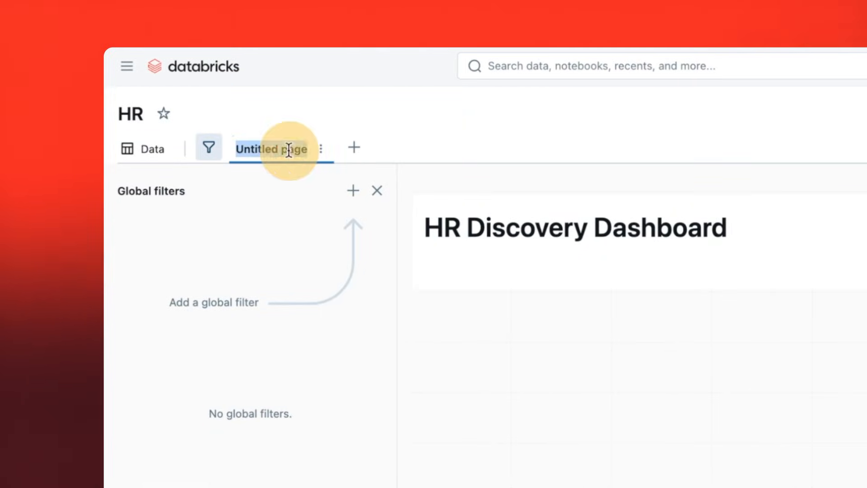
{"action": "type", "text": "Exec Summary"}
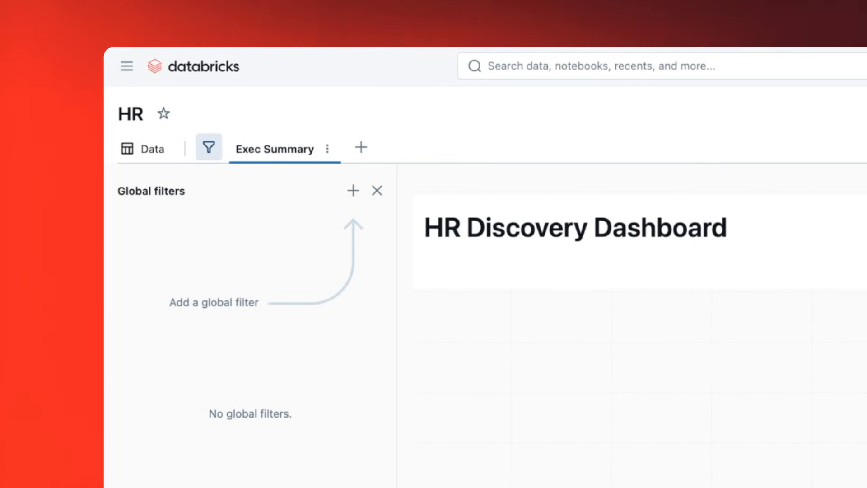
Generate a Total Employees counter below the title with the assistant, accept it, and narrow the widget to about a third of the page width.
{"action": "left_click", "coordinate": [377, 190]}
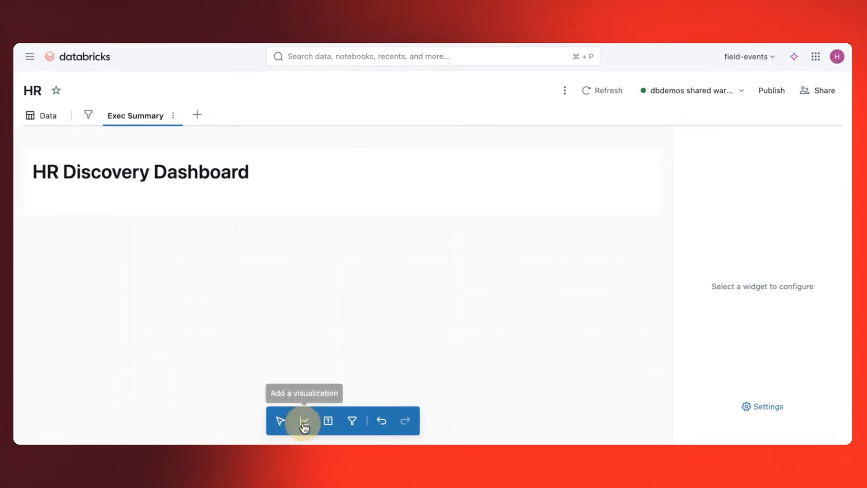
{"action": "left_click", "coordinate": [304, 424]}
{"action": "left_click", "coordinate": [67, 235]}
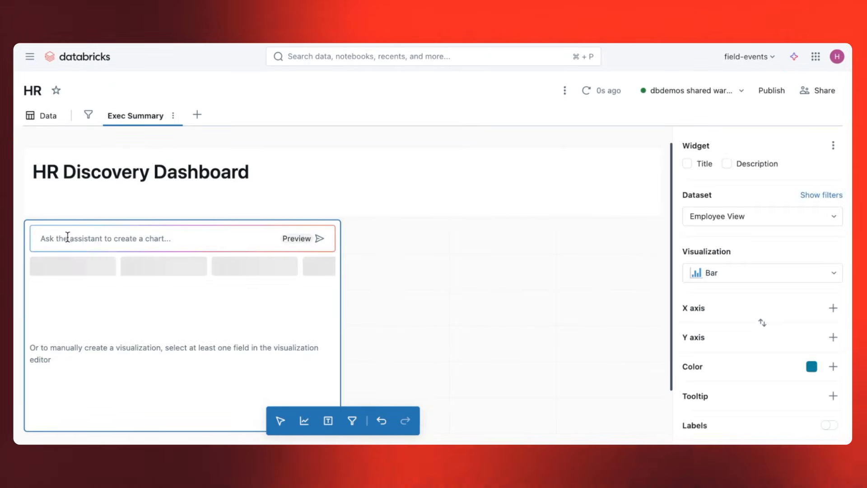
{"action": "type", "text": "Total Empl"}
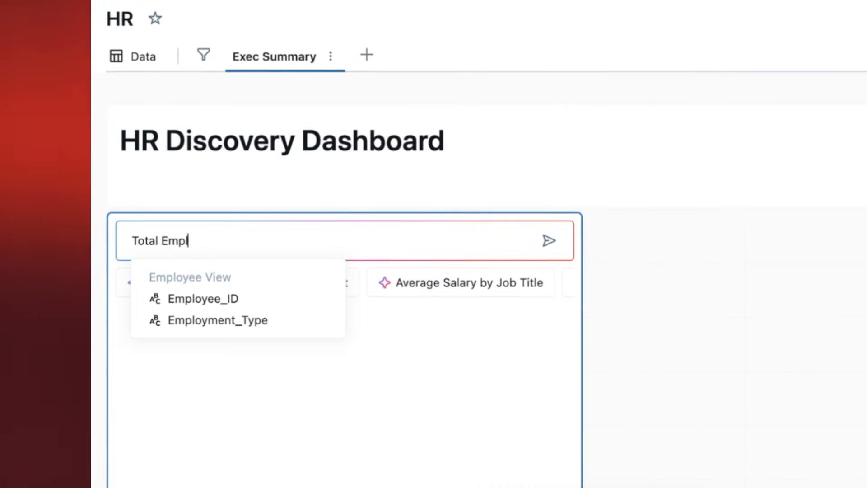
{"action": "type", "text": "oyees"}
{"action": "key", "text": "Return"}
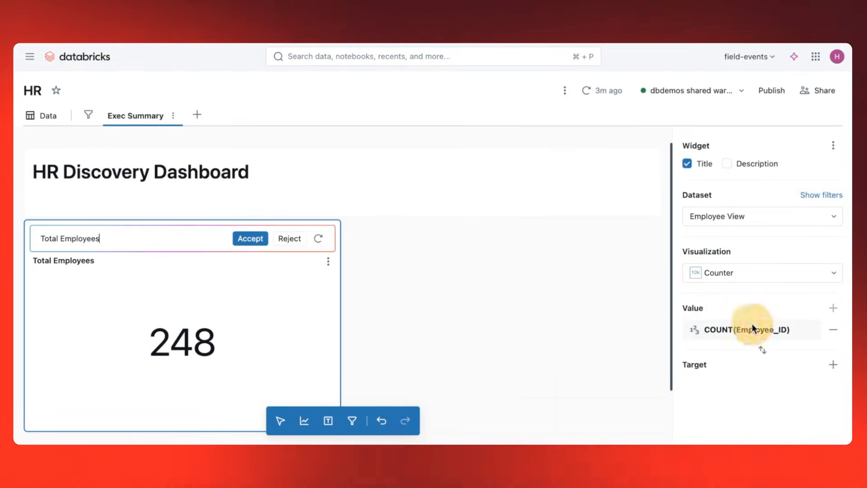
{"action": "left_click", "coordinate": [753, 331]}
{"action": "left_click", "coordinate": [753, 333]}
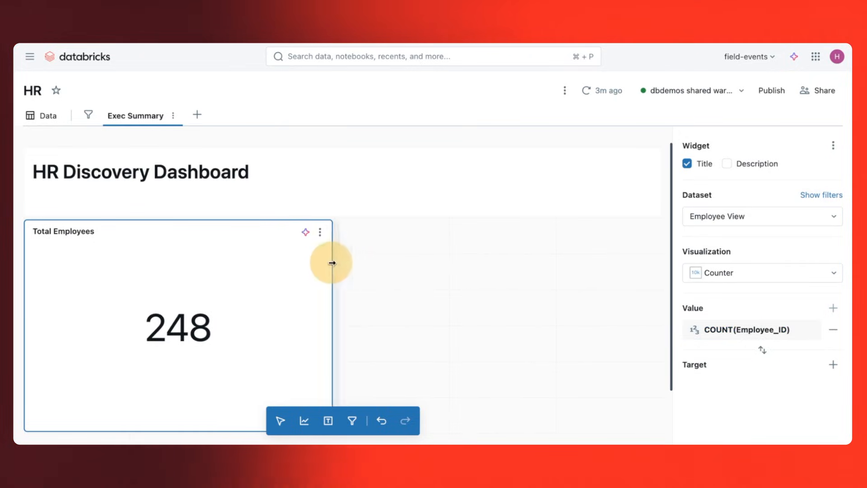
{"action": "left_click_drag", "start_coordinate": [332, 262], "coordinate": [232, 275]}
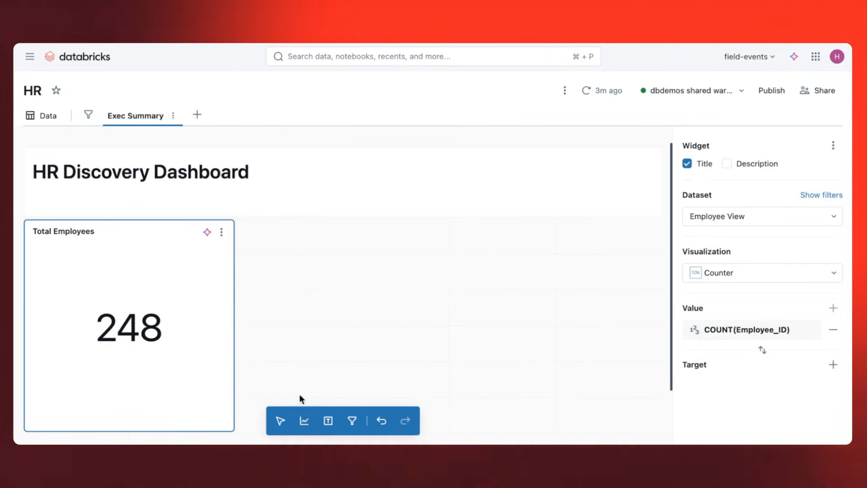
Generate an Average Salary counter beside Total Employees with the assistant, shrink the widget to about a third of the page width, and accept it.
{"action": "left_click", "coordinate": [304, 420]}
{"action": "left_click", "coordinate": [297, 249]}
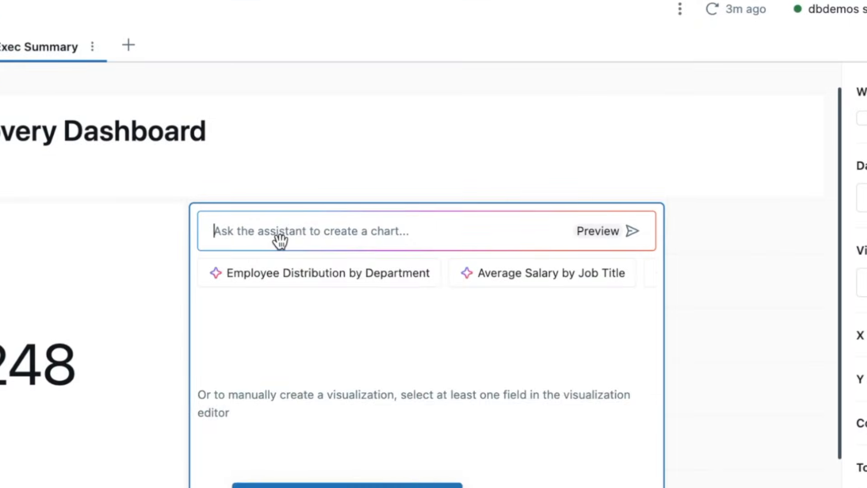
{"action": "type", "text": "Average Salary"}
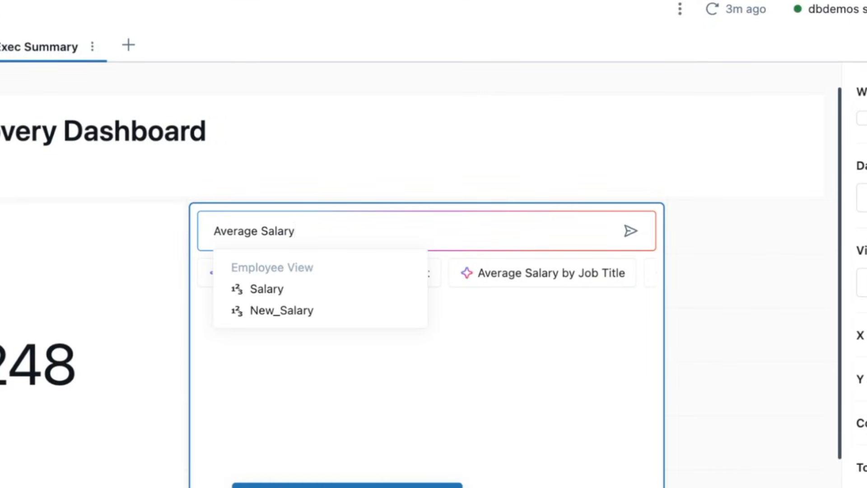
{"action": "key", "text": "Return"}
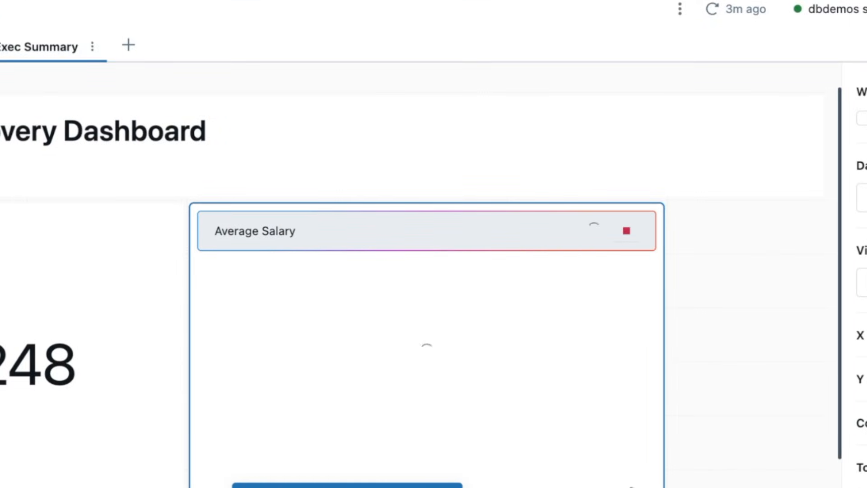
{"action": "left_click_drag", "start_coordinate": [552, 429], "coordinate": [438, 327]}
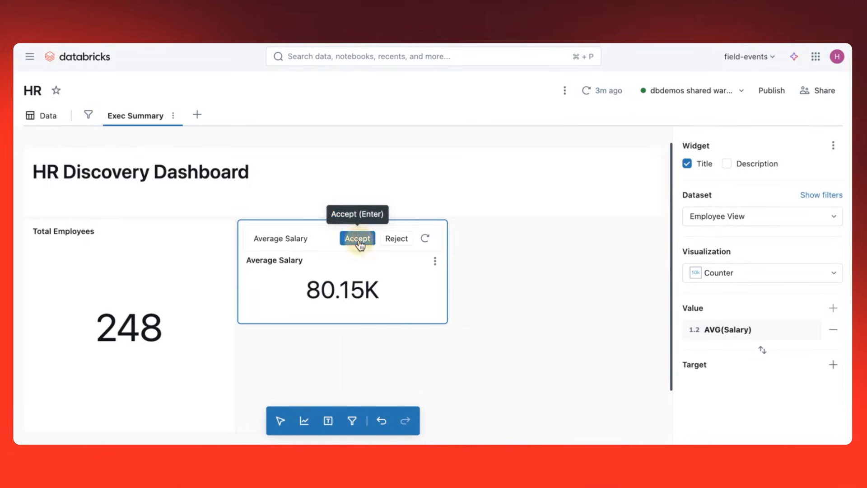
{"action": "left_click", "coordinate": [372, 368]}
Generate an Average Bonus Amount counter below Average Salary with the assistant and accept it.
{"action": "left_click", "coordinate": [304, 420]}
{"action": "left_click", "coordinate": [294, 355]}
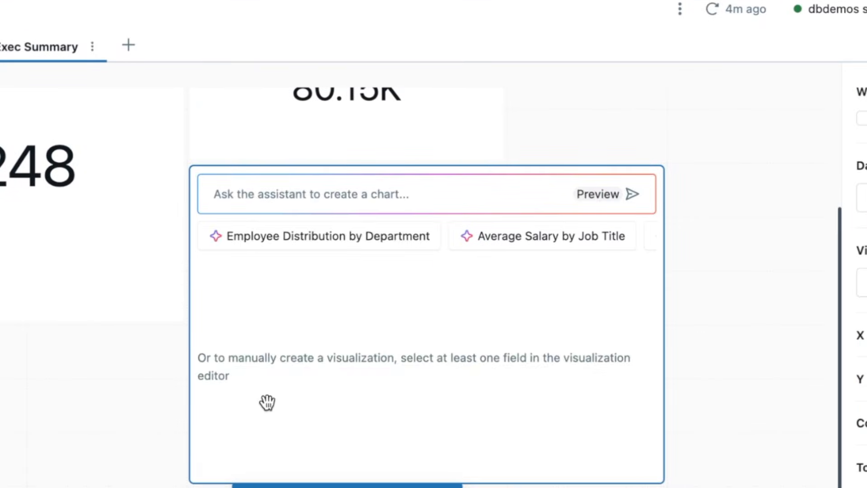
{"action": "type", "text": "Average"}
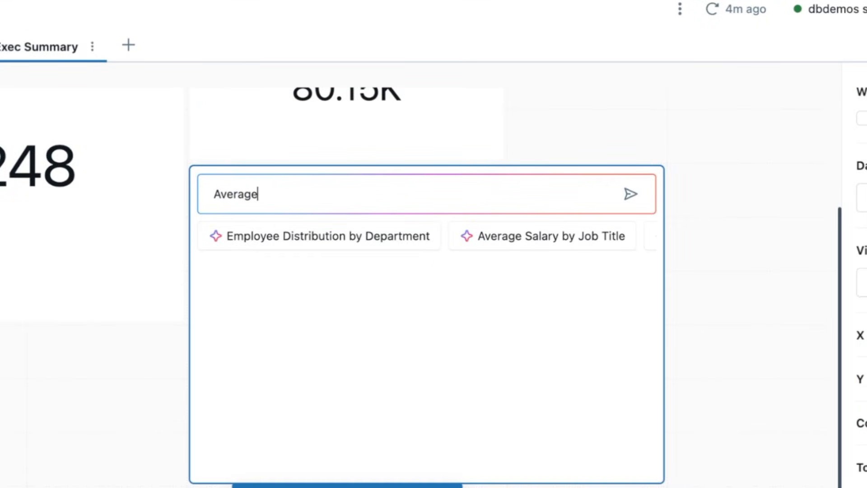
{"action": "type", "text": " Bonus Amount"}
{"action": "key", "text": "Return"}
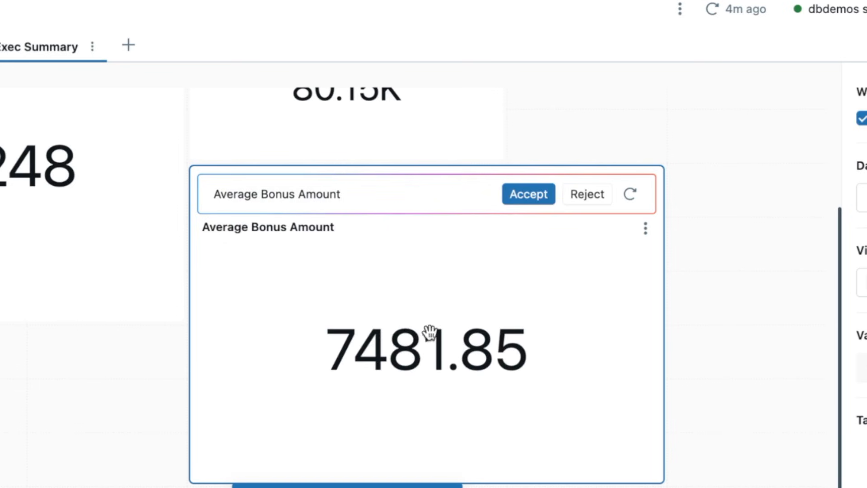
{"action": "left_click", "coordinate": [528, 193]}
Format the Average Salary counter's value as currency in dollars.
{"action": "scroll", "coordinate": [530, 199], "scroll_direction": "up", "scroll_amount": 3}
{"action": "left_click", "coordinate": [451, 222]}
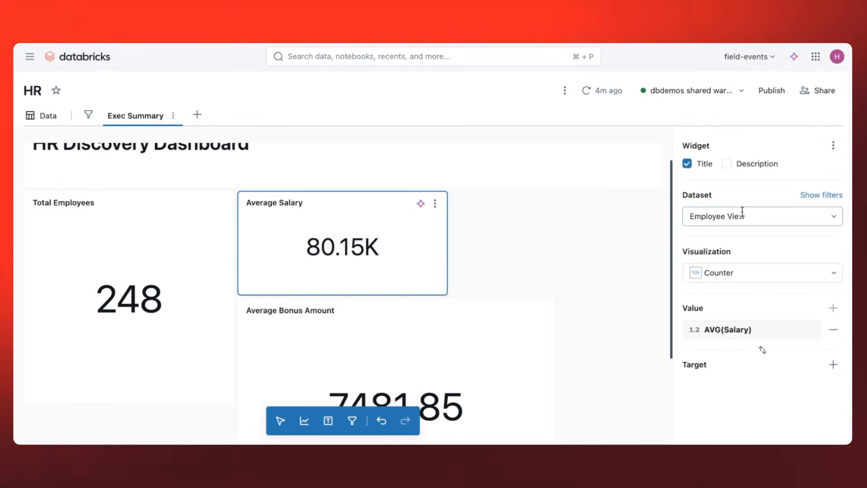
{"action": "left_click", "coordinate": [806, 329]}
{"action": "left_click", "coordinate": [737, 176]}
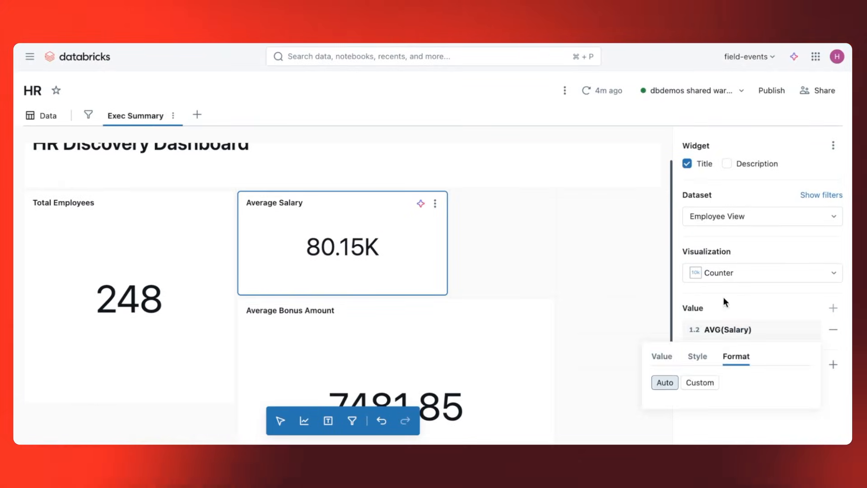
{"action": "scroll", "coordinate": [702, 385], "scroll_direction": "down", "scroll_amount": 2}
{"action": "left_click", "coordinate": [691, 369]}
Format the Average Bonus Amount counter's value as currency in dollars.
{"action": "left_click", "coordinate": [512, 344]}
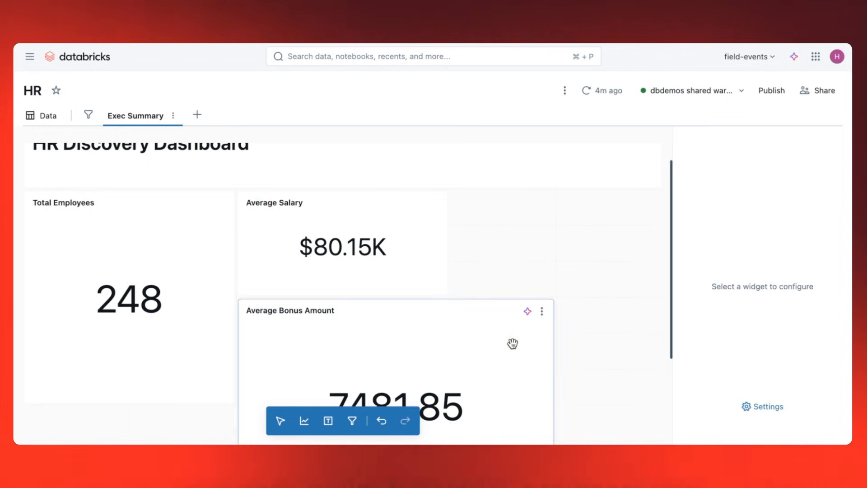
{"action": "left_click", "coordinate": [771, 338]}
{"action": "left_click", "coordinate": [722, 178]}
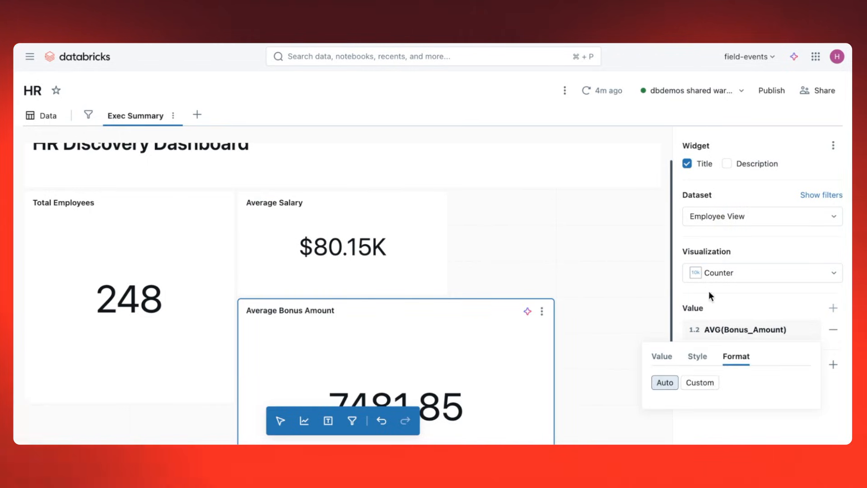
{"action": "left_click", "coordinate": [700, 382]}
{"action": "left_click", "coordinate": [622, 350]}
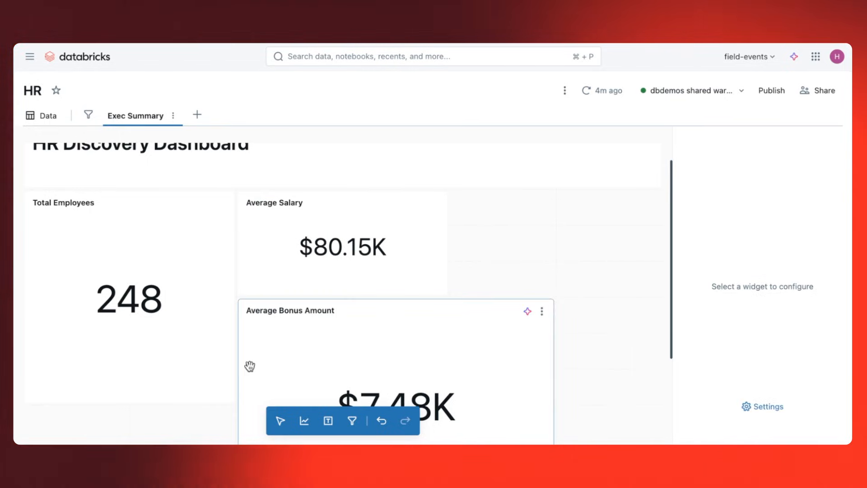
Shrink the three counters into one compact row below the title and narrow the title textbox to the row's width.
{"action": "left_click_drag", "start_coordinate": [232, 405], "coordinate": [168, 269]}
{"action": "left_click_drag", "start_coordinate": [244, 256], "coordinate": [174, 248]}
{"action": "left_click_drag", "start_coordinate": [341, 291], "coordinate": [294, 260]}
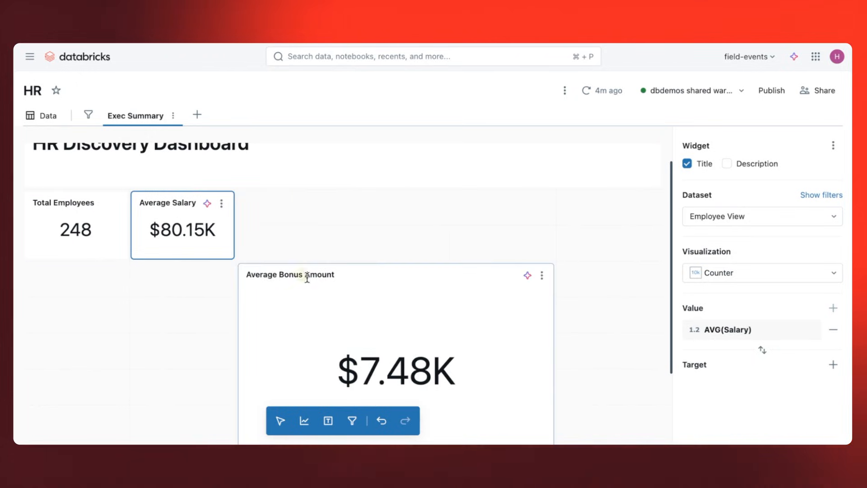
{"action": "left_click", "coordinate": [343, 248]}
{"action": "left_click_drag", "start_coordinate": [555, 401], "coordinate": [443, 283]}
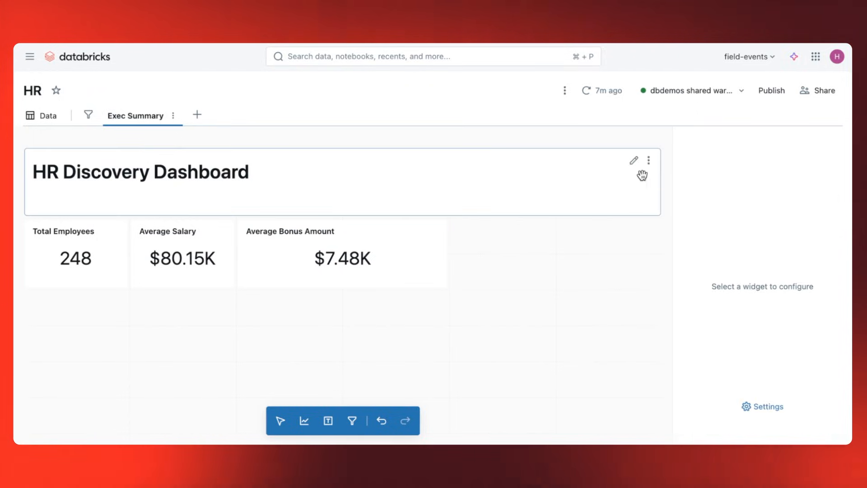
{"action": "left_click", "coordinate": [658, 184]}
{"action": "left_click_drag", "start_coordinate": [658, 184], "coordinate": [452, 198]}
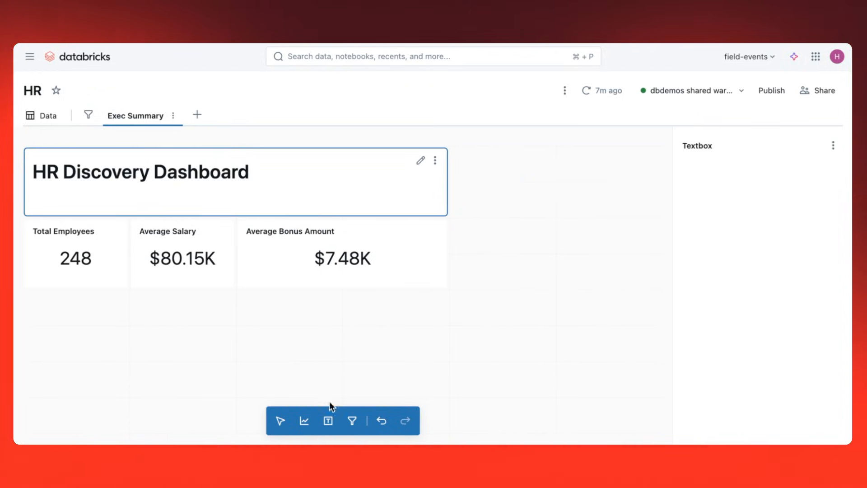
Add a single-value filter beside the dashboard title using the State field from Employee View.
{"action": "left_click", "coordinate": [352, 420]}
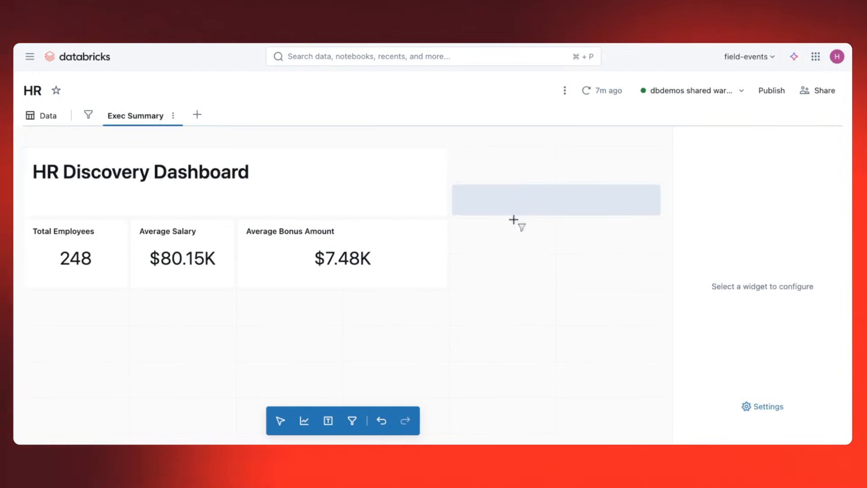
{"action": "left_click", "coordinate": [511, 172]}
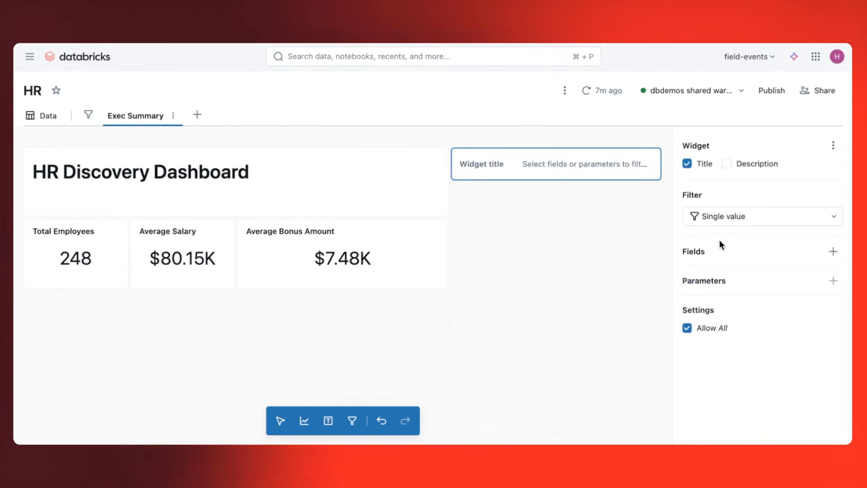
{"action": "left_click", "coordinate": [834, 251]}
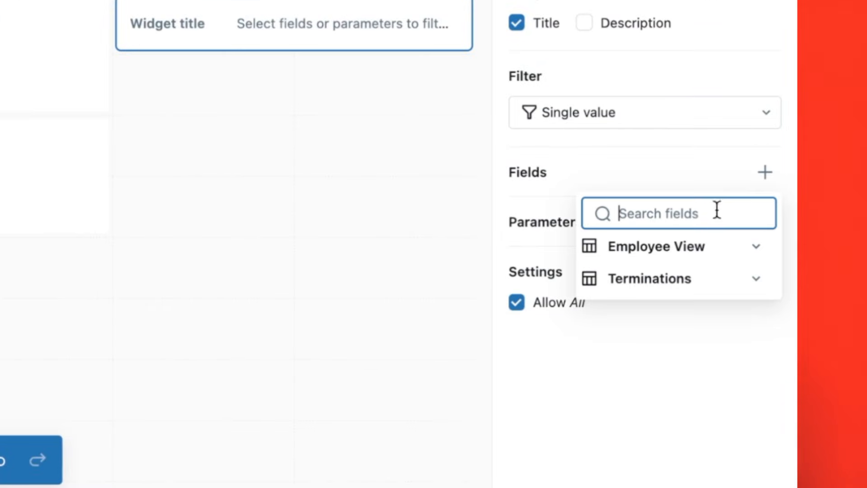
{"action": "left_click", "coordinate": [693, 252]}
{"action": "scroll", "coordinate": [689, 332], "scroll_direction": "down", "scroll_amount": 6}
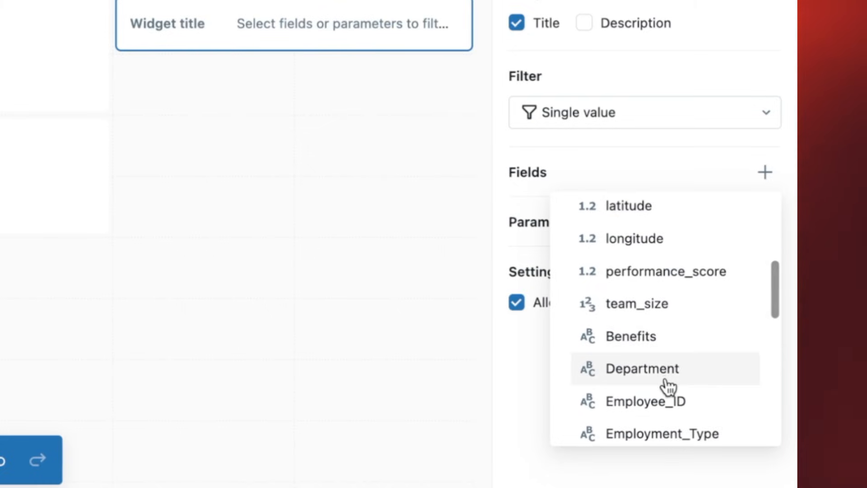
{"action": "scroll", "coordinate": [668, 383], "scroll_direction": "down", "scroll_amount": 5}
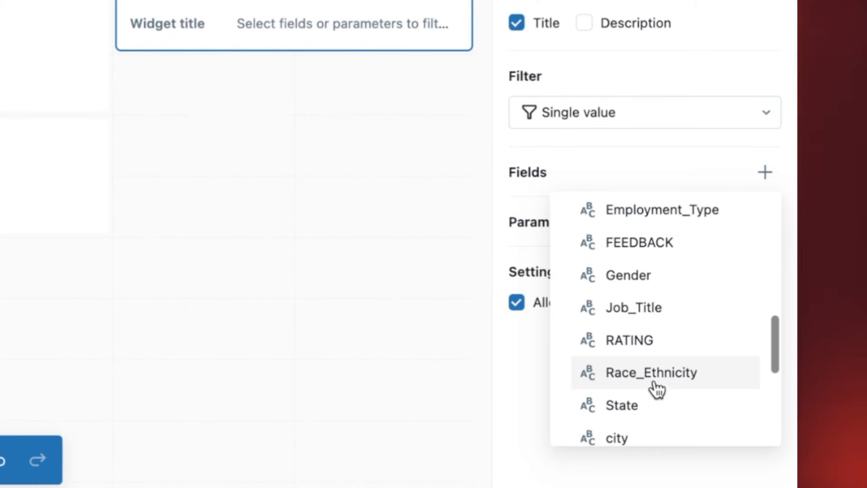
{"action": "left_click", "coordinate": [647, 411]}
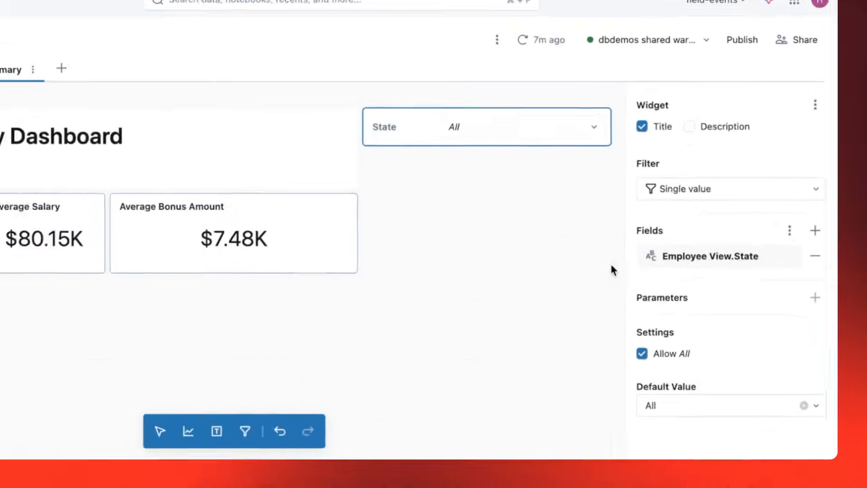
{"action": "left_click", "coordinate": [380, 143]}
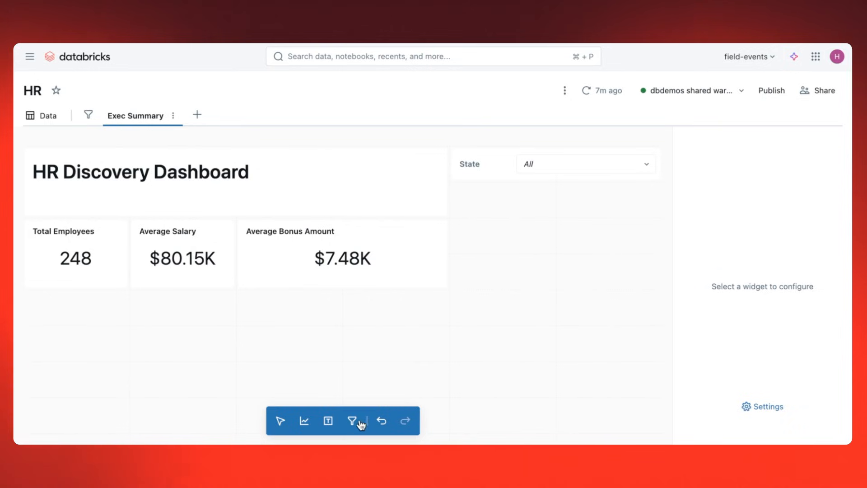
Add a single-value filter below the State filter using the region field from Employee View.
{"action": "left_click_drag", "start_coordinate": [354, 420], "coordinate": [541, 209]}
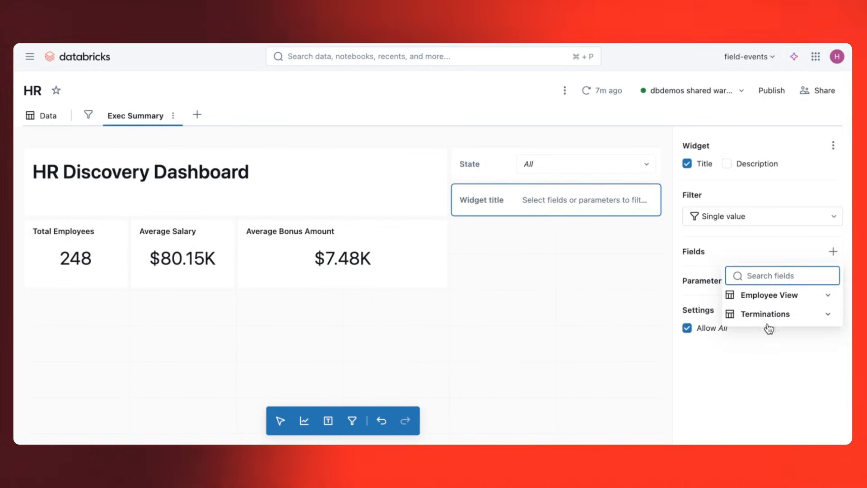
{"action": "left_click", "coordinate": [803, 297]}
{"action": "scroll", "coordinate": [783, 346], "scroll_direction": "down", "scroll_amount": 5}
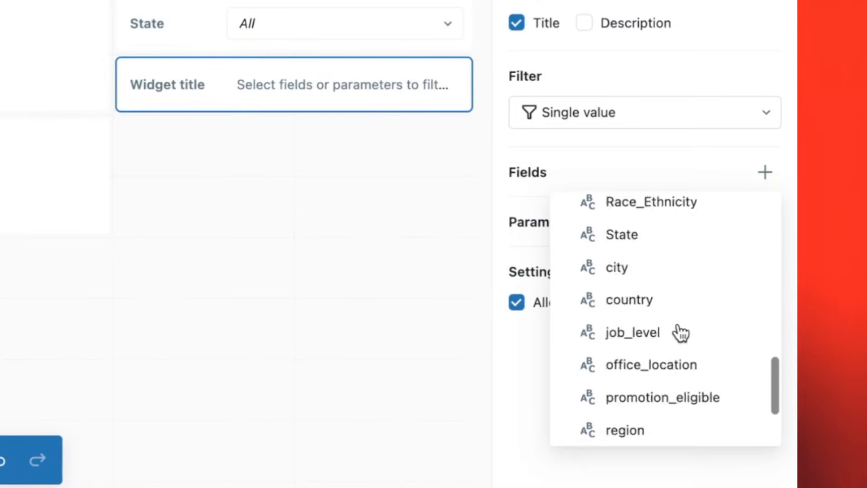
{"action": "scroll", "coordinate": [681, 333], "scroll_direction": "down", "scroll_amount": 3}
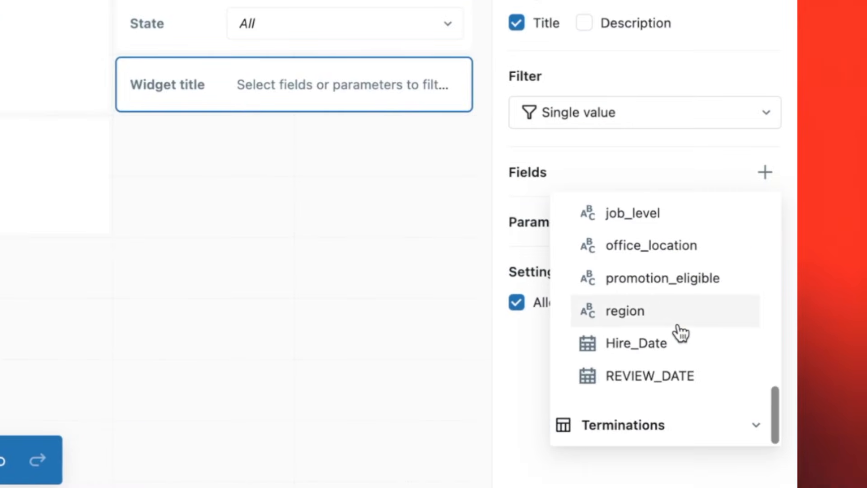
{"action": "left_click", "coordinate": [681, 333]}
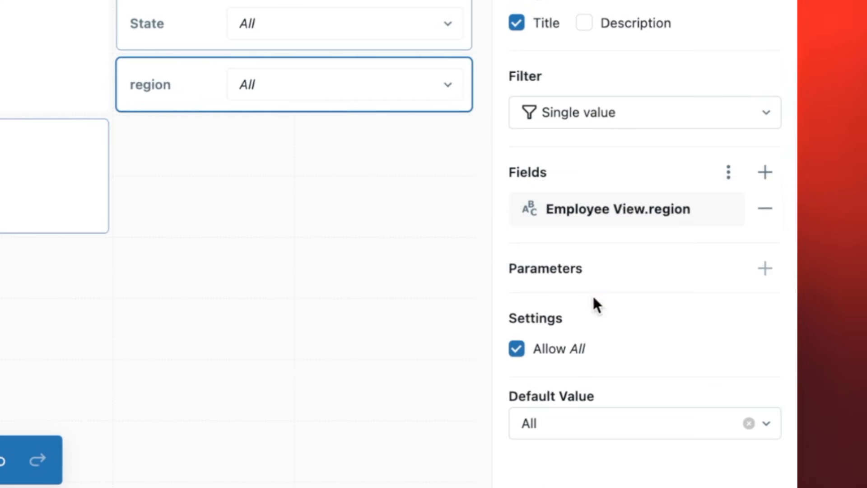
{"action": "left_click", "coordinate": [313, 191]}
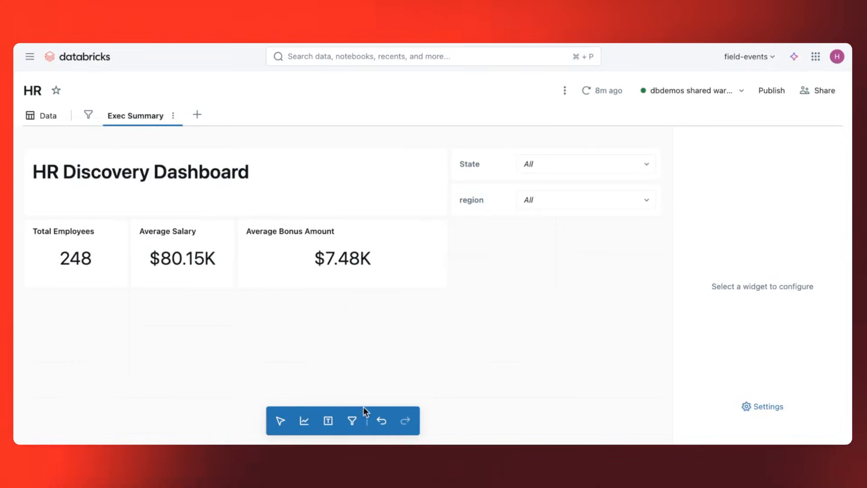
Add a third filter below the region filter using the Hire_Date field from Employee View.
{"action": "left_click", "coordinate": [352, 421]}
{"action": "left_click", "coordinate": [512, 246]}
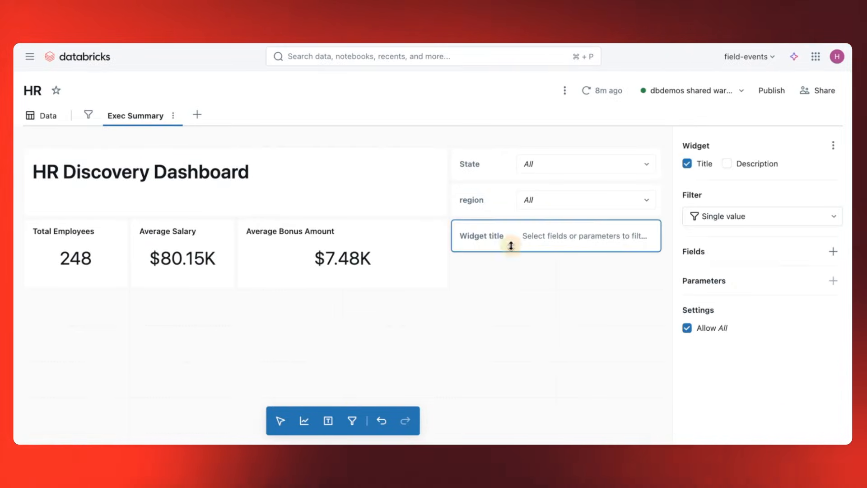
{"action": "left_click", "coordinate": [833, 252]}
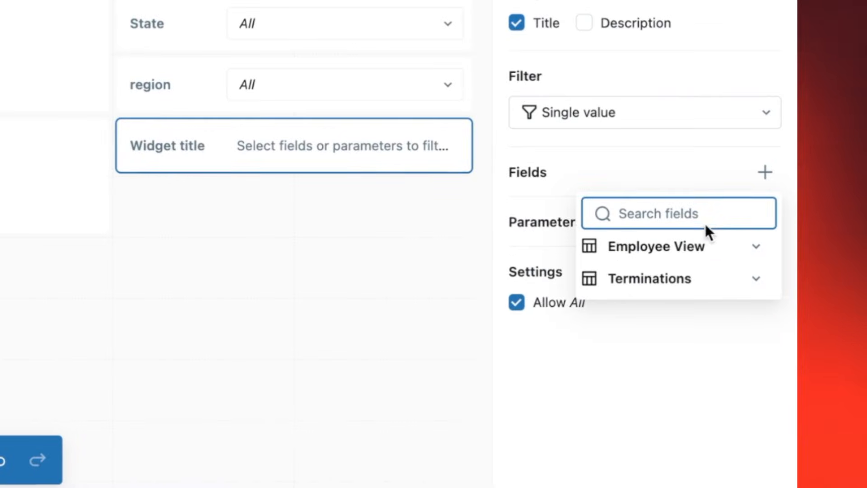
{"action": "left_click", "coordinate": [796, 295]}
{"action": "scroll", "coordinate": [687, 310], "scroll_direction": "down", "scroll_amount": 10}
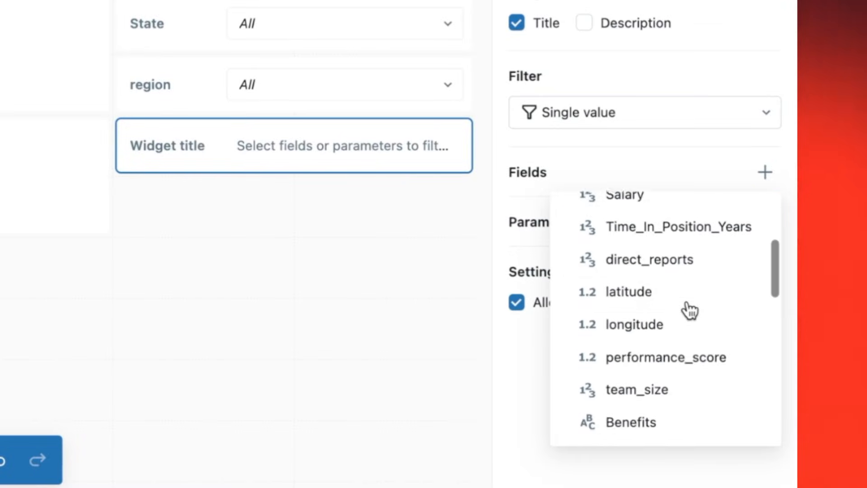
{"action": "scroll", "coordinate": [690, 310], "scroll_direction": "down", "scroll_amount": 10}
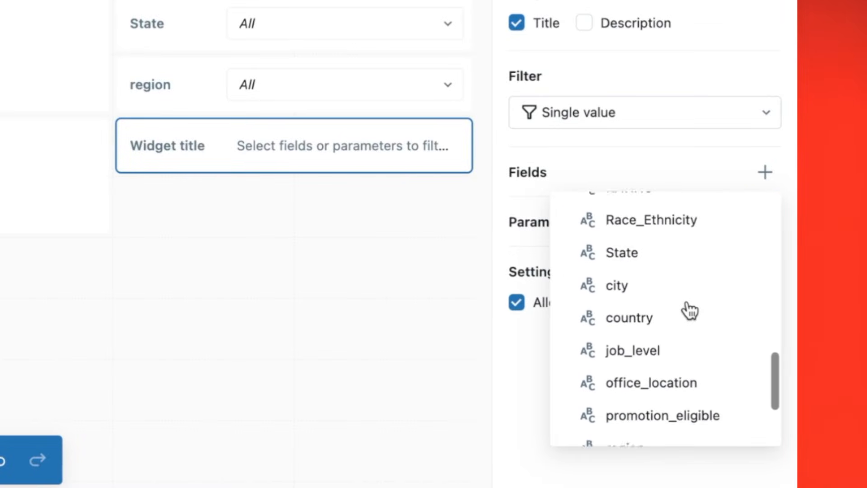
{"action": "scroll", "coordinate": [690, 311], "scroll_direction": "down", "scroll_amount": 2}
{"action": "left_click", "coordinate": [661, 345]}
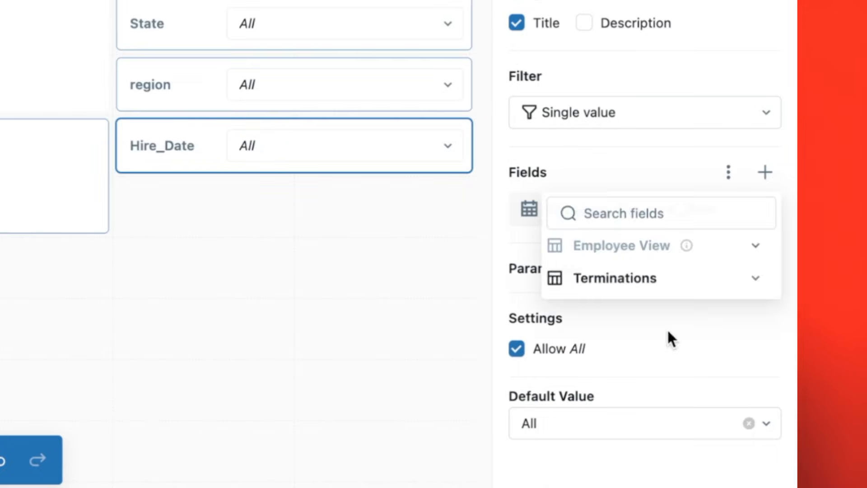
Add the termination date field from Terminations to the Hire_Date filter and retitle the filter Hire/Termination Date.
{"action": "left_click", "coordinate": [765, 174]}
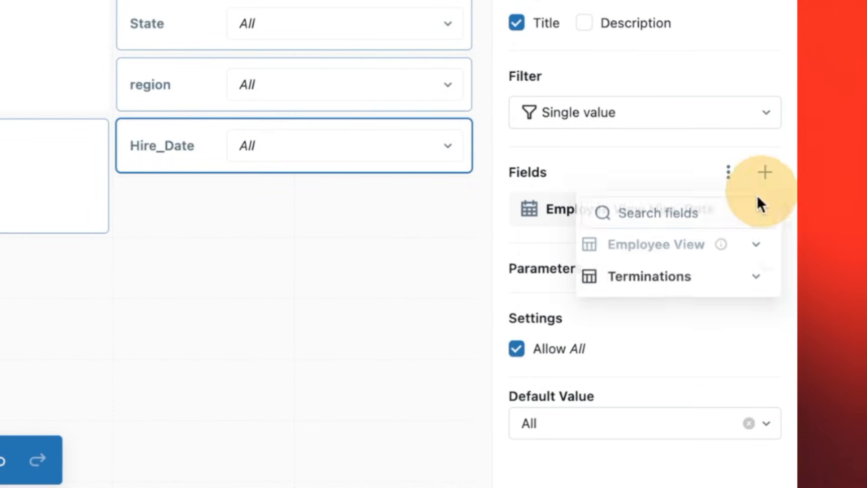
{"action": "left_click", "coordinate": [672, 286]}
{"action": "left_click", "coordinate": [669, 327]}
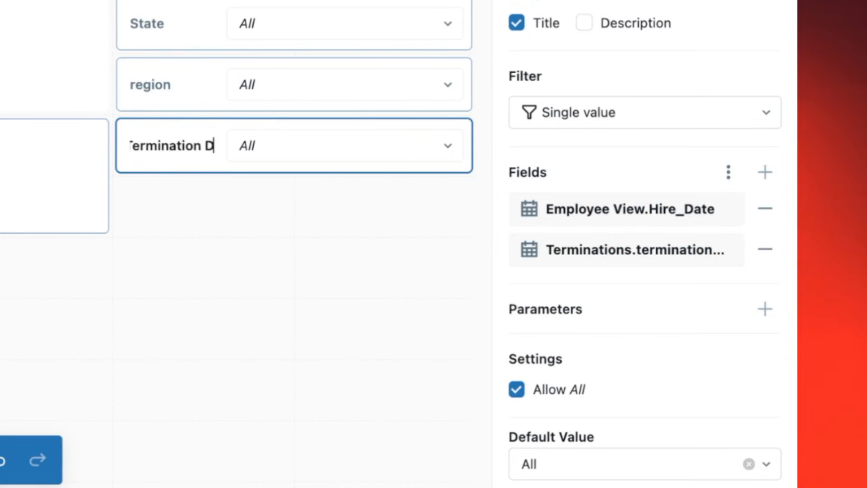
{"action": "left_click", "coordinate": [182, 216]}
{"action": "left_click", "coordinate": [187, 161]}
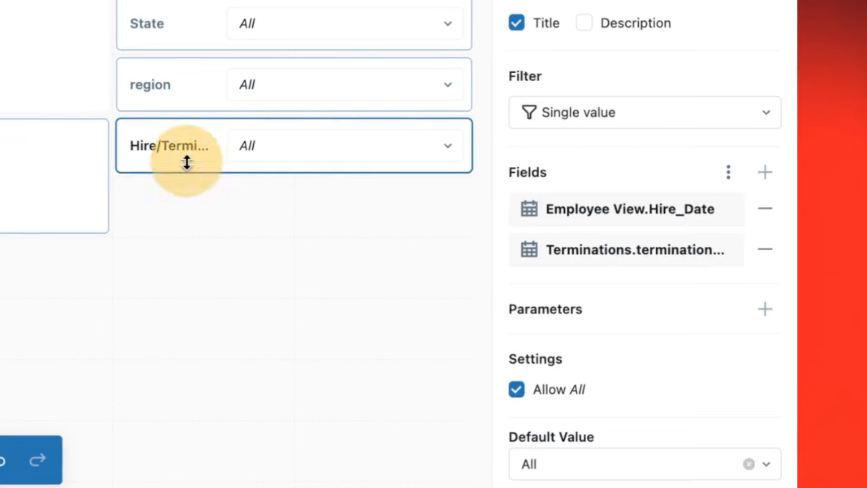
Change the hire and termination date filter's type to Date range picker.
{"action": "left_click", "coordinate": [590, 115]}
{"action": "left_click", "coordinate": [615, 250]}
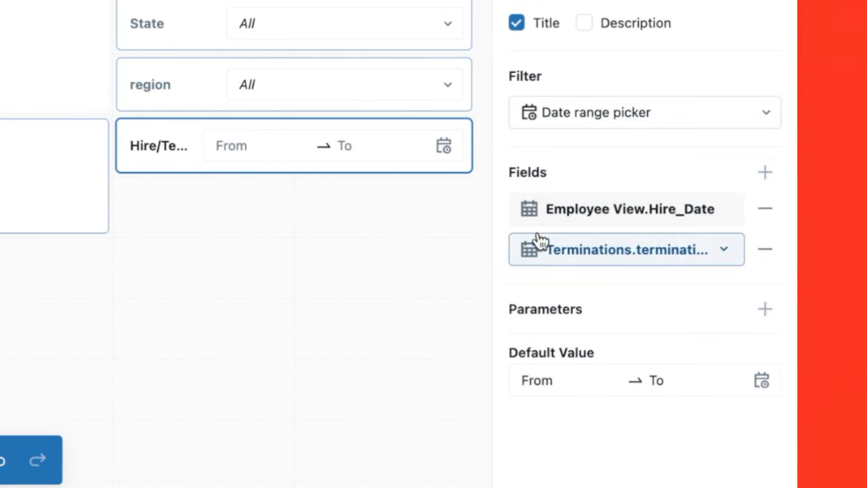
{"action": "left_click", "coordinate": [450, 205]}
Examine the date range filter's preset ranges and the selectable start dates in its calendar back to 2023.
{"action": "left_click", "coordinate": [444, 149]}
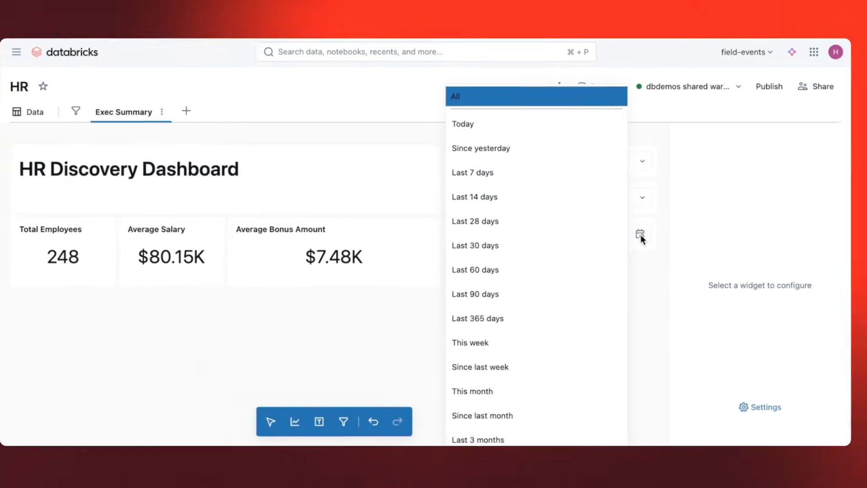
{"action": "scroll", "coordinate": [565, 232], "scroll_direction": "down", "scroll_amount": 5}
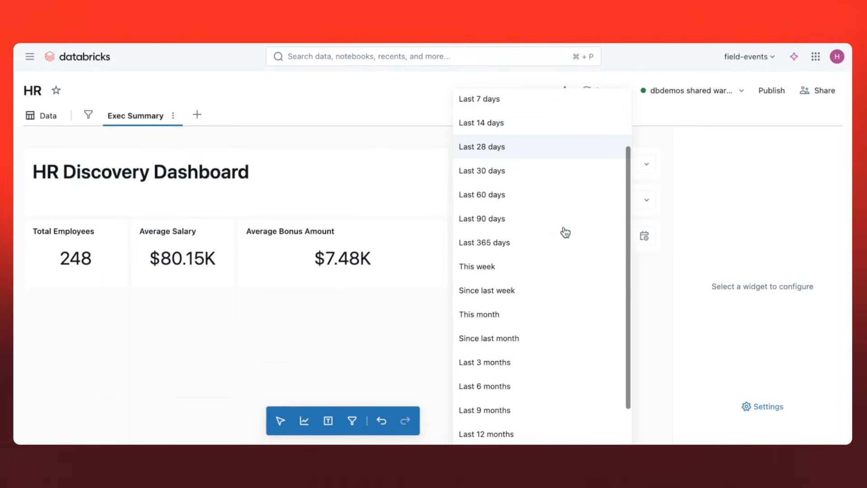
{"action": "scroll", "coordinate": [565, 232], "scroll_direction": "up", "scroll_amount": 5}
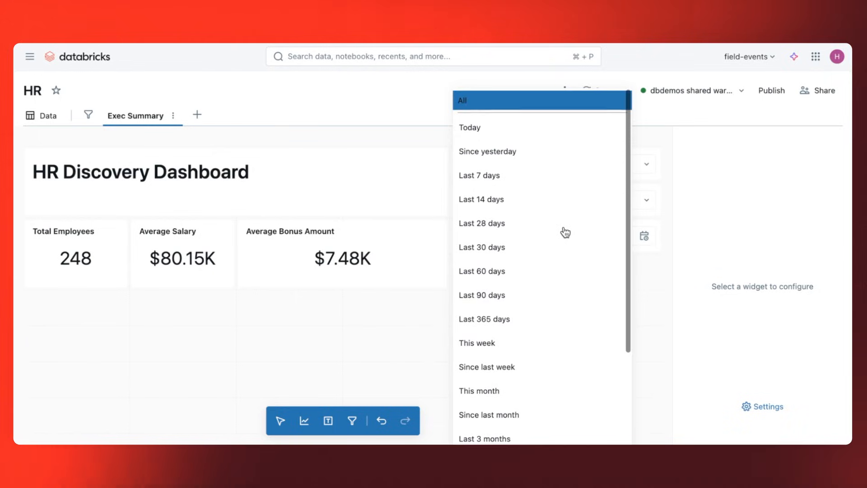
{"action": "left_click", "coordinate": [659, 284]}
{"action": "left_click", "coordinate": [537, 236]}
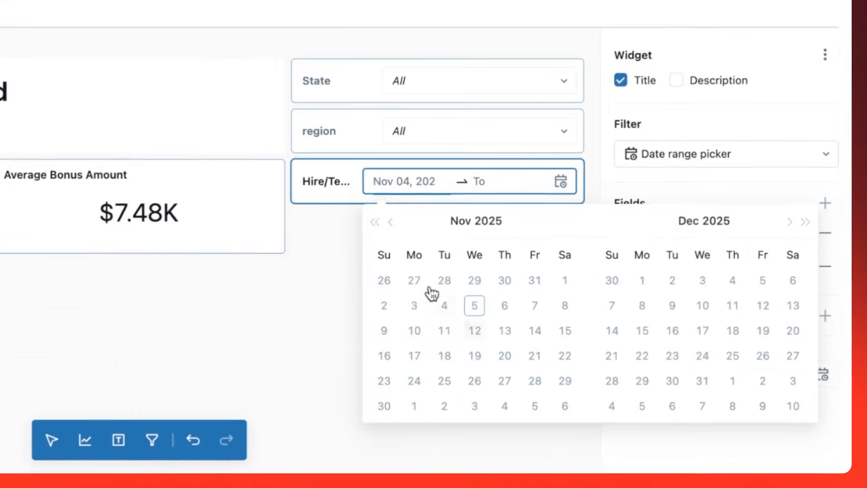
{"action": "left_click", "coordinate": [377, 222]}
{"action": "left_click", "coordinate": [374, 222]}
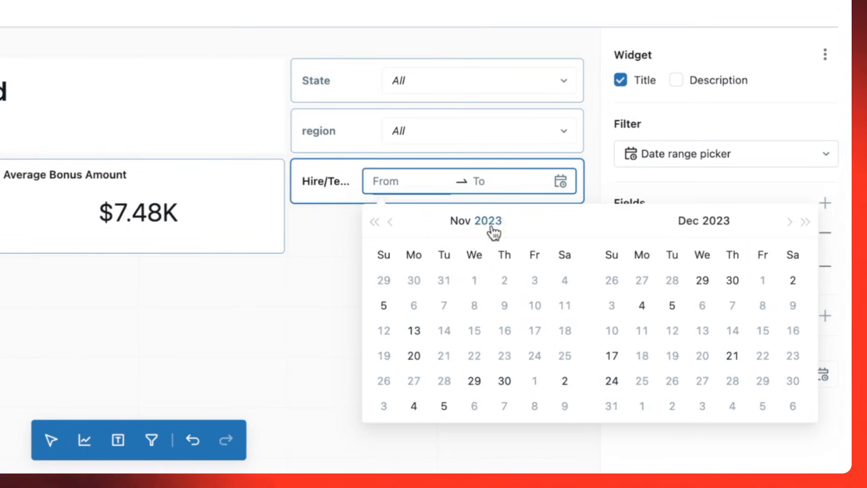
{"action": "left_click", "coordinate": [332, 255]}
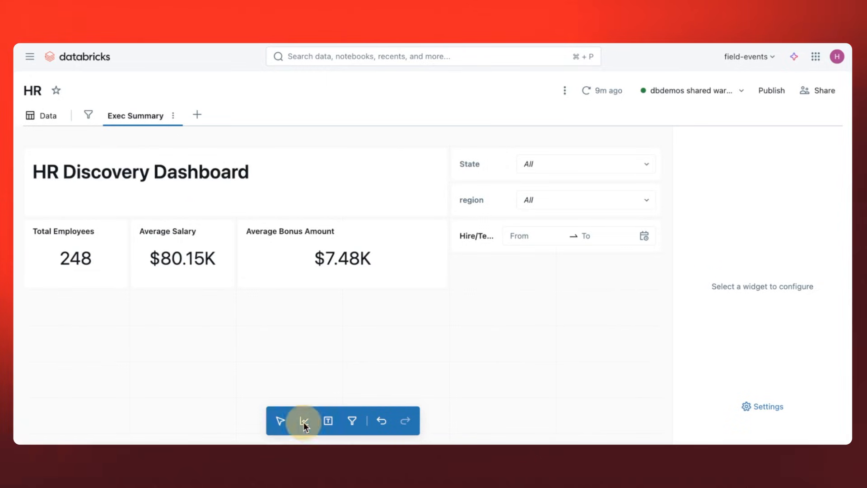
Place a chart below the counters and have the assistant generate it from the prompt "New Hires by department".
{"action": "left_click", "coordinate": [88, 316]}
{"action": "type", "text": "New Hires by depar"}
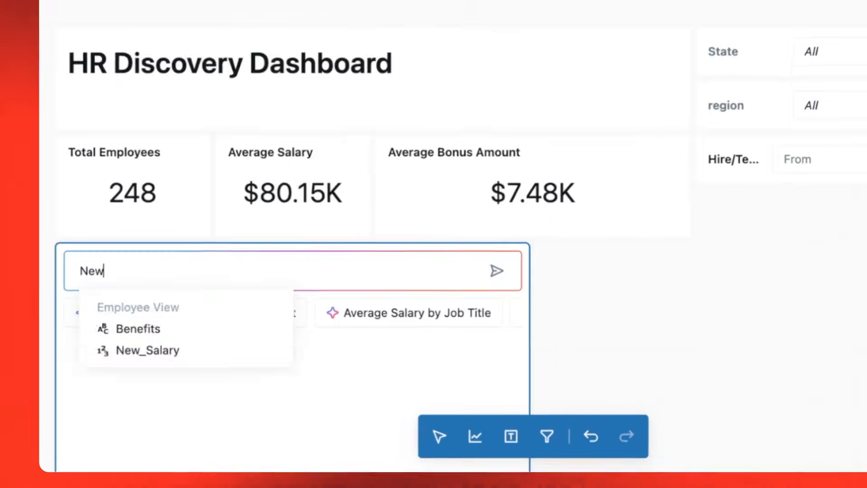
{"action": "type", "text": "tment"}
{"action": "key", "text": "Return"}
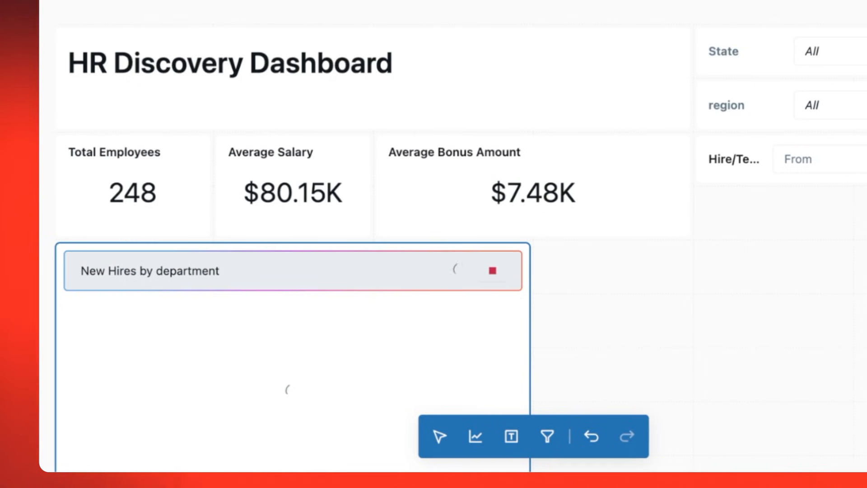
{"action": "scroll", "coordinate": [214, 330], "scroll_direction": "down", "scroll_amount": 3}
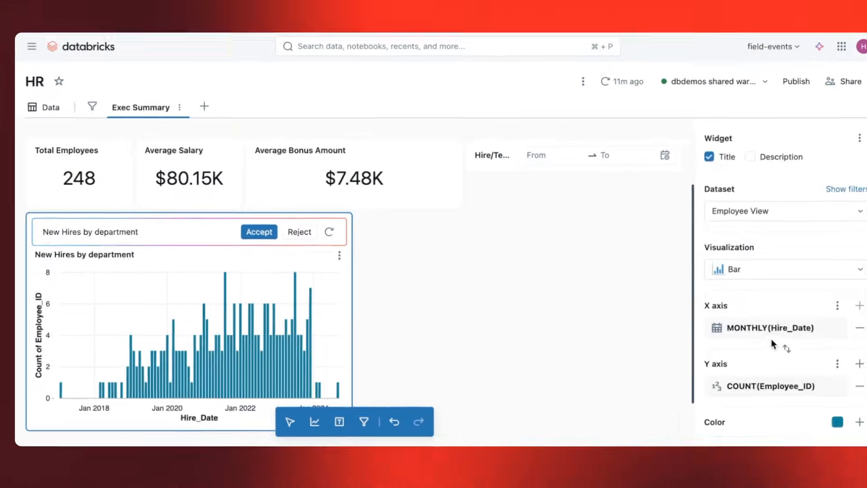
Color the bars of the New Hires by department chart by the Department field.
{"action": "scroll", "coordinate": [759, 343], "scroll_direction": "down", "scroll_amount": 3}
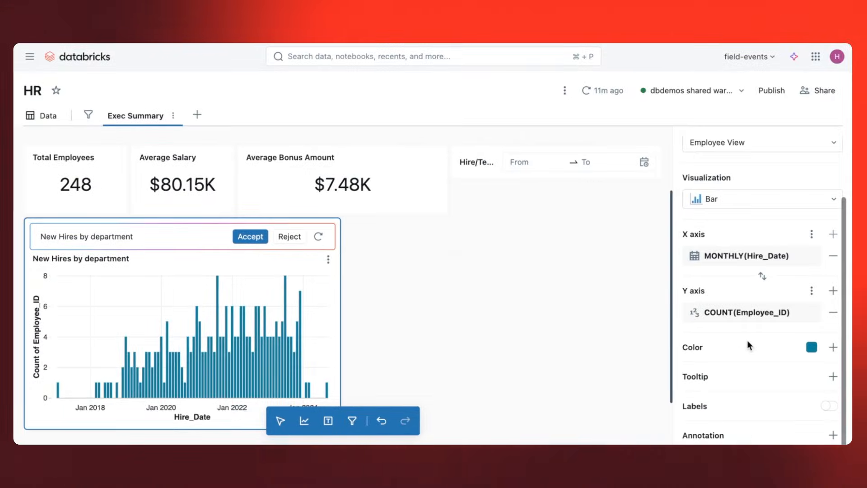
{"action": "left_click", "coordinate": [833, 347]}
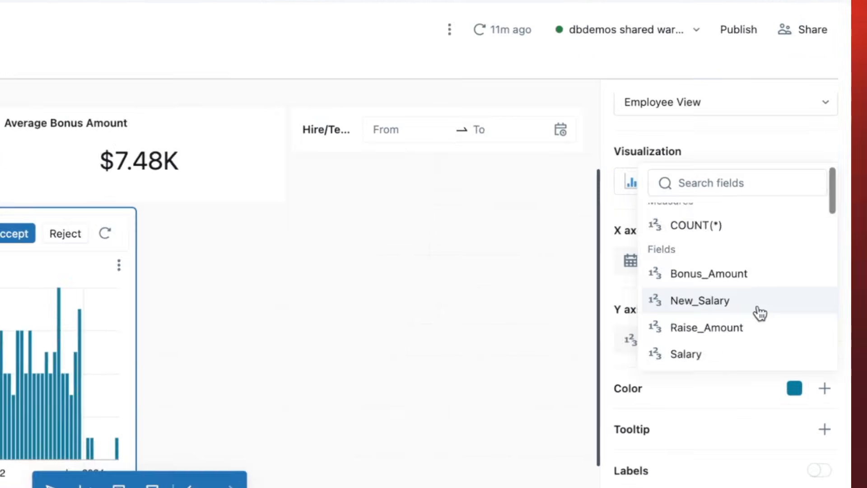
{"action": "scroll", "coordinate": [760, 313], "scroll_direction": "down", "scroll_amount": 5}
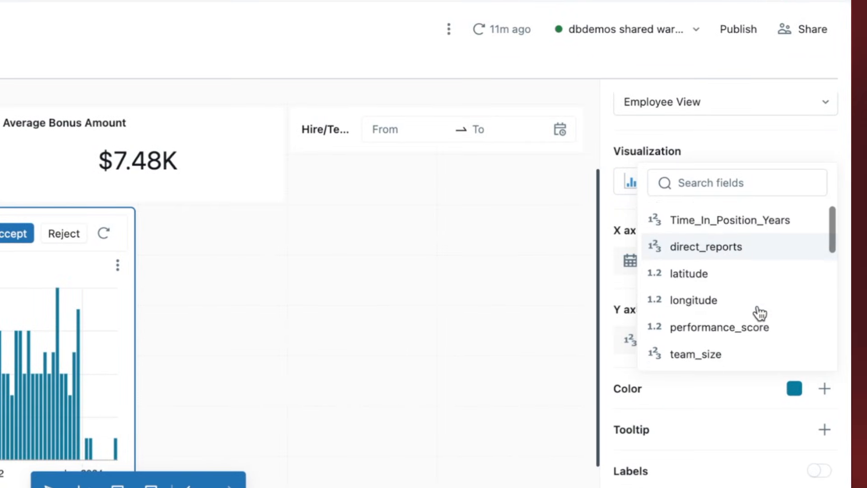
{"action": "scroll", "coordinate": [757, 314], "scroll_direction": "down", "scroll_amount": 3}
{"action": "left_click", "coordinate": [737, 273]}
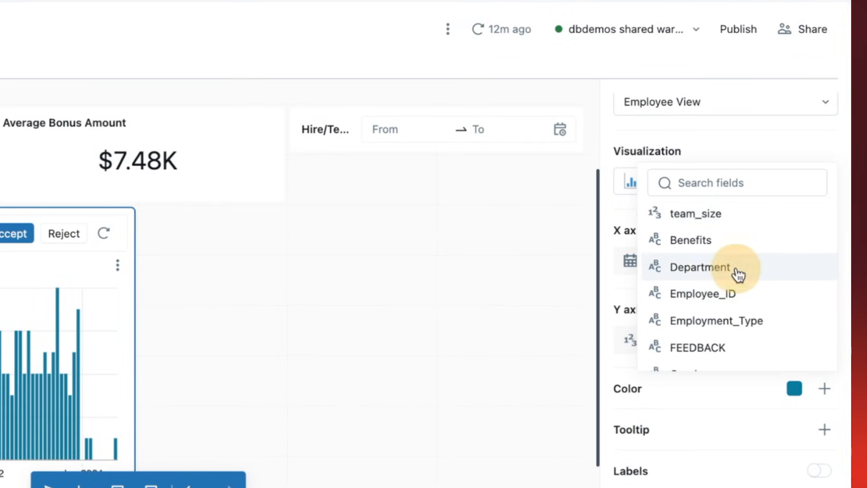
Set the chart's Hire_Date X axis transform to YEARLY and accept the assistant-generated chart.
{"action": "scroll", "coordinate": [692, 302], "scroll_direction": "up", "scroll_amount": 1}
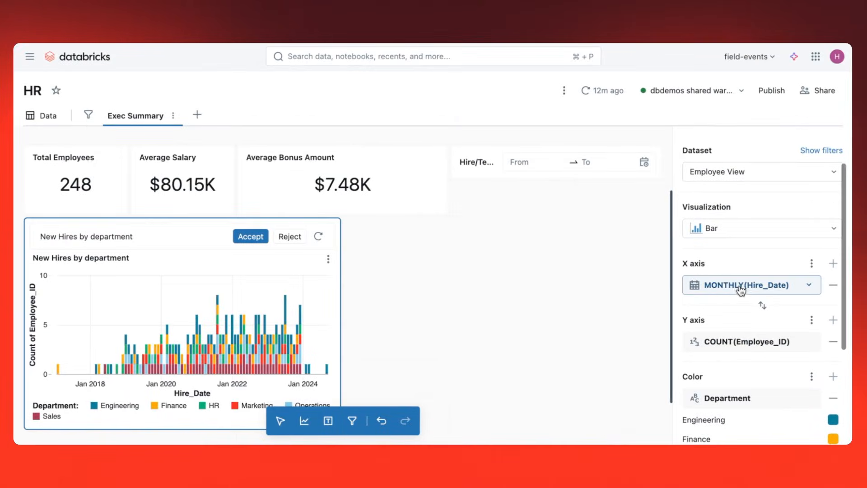
{"action": "left_click", "coordinate": [803, 290]}
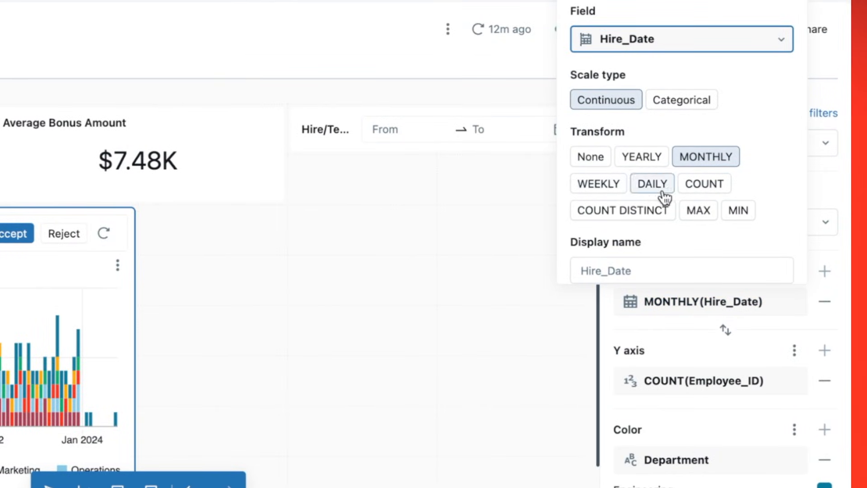
{"action": "left_click", "coordinate": [609, 188]}
{"action": "left_click", "coordinate": [690, 168]}
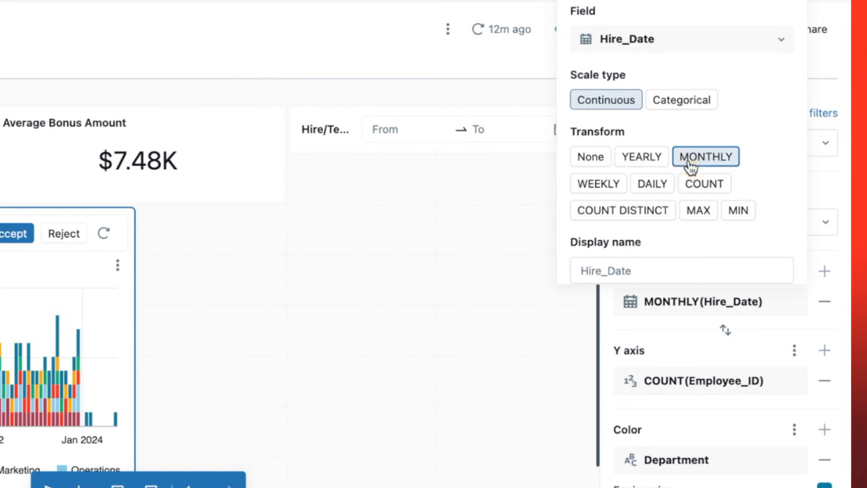
{"action": "left_click", "coordinate": [649, 165]}
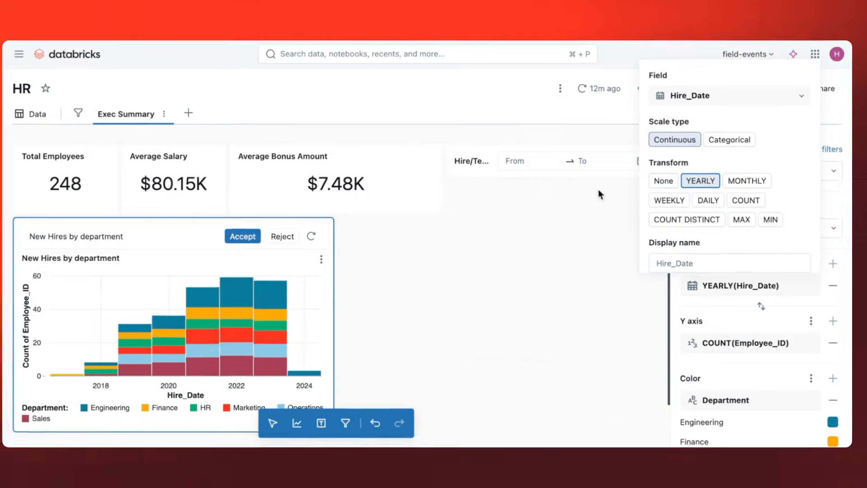
{"action": "left_click", "coordinate": [257, 239]}
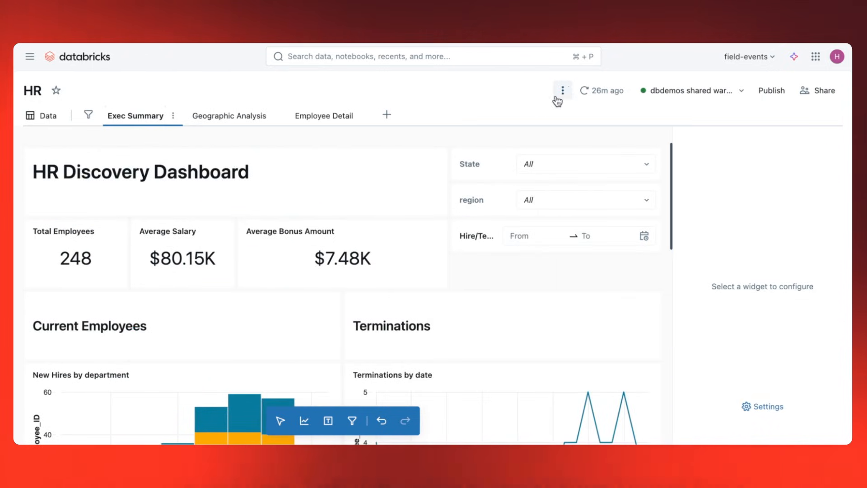
Enable Genie in the dashboard's general settings with the auto-generated Genie space.
{"action": "left_click", "coordinate": [564, 91]}
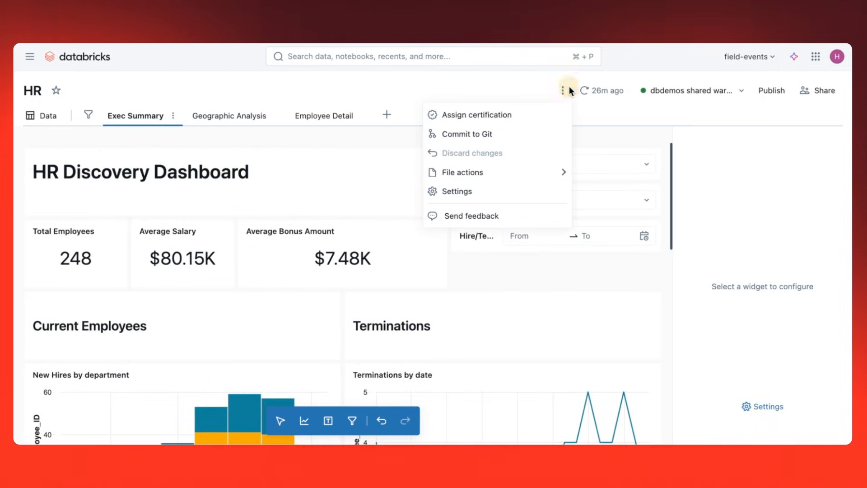
{"action": "left_click", "coordinate": [510, 197]}
{"action": "left_click", "coordinate": [706, 169]}
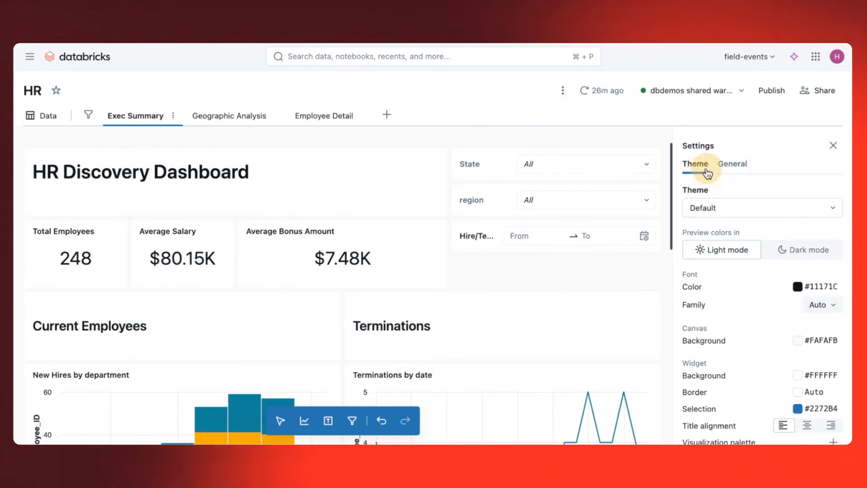
{"action": "left_click", "coordinate": [734, 167]}
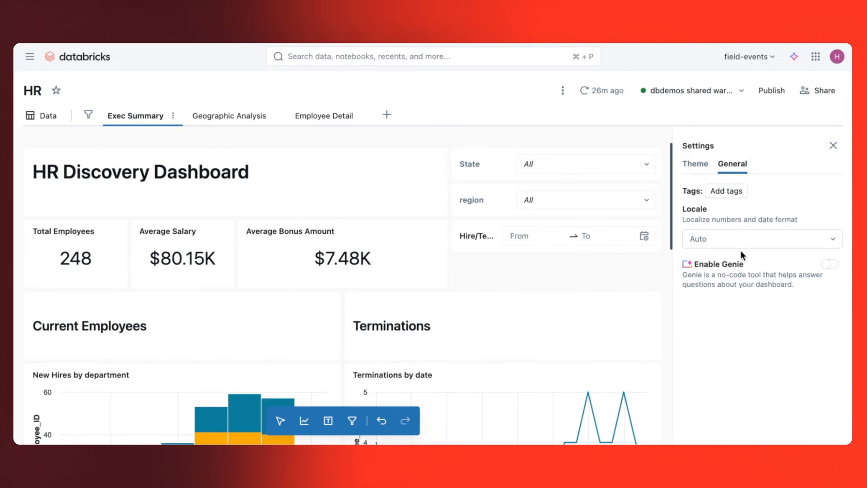
{"action": "left_click", "coordinate": [831, 265]}
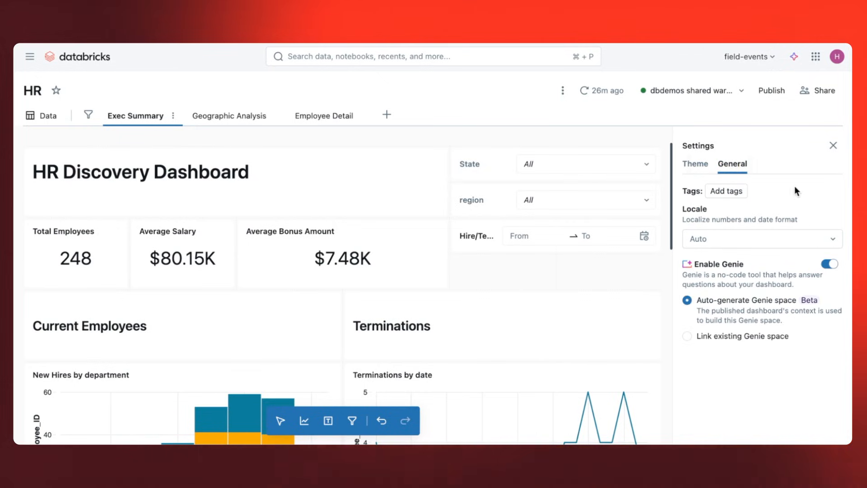
Publish the HR dashboard with the default Share data permission and open the published version.
{"action": "left_click", "coordinate": [768, 92]}
{"action": "left_click", "coordinate": [464, 209]}
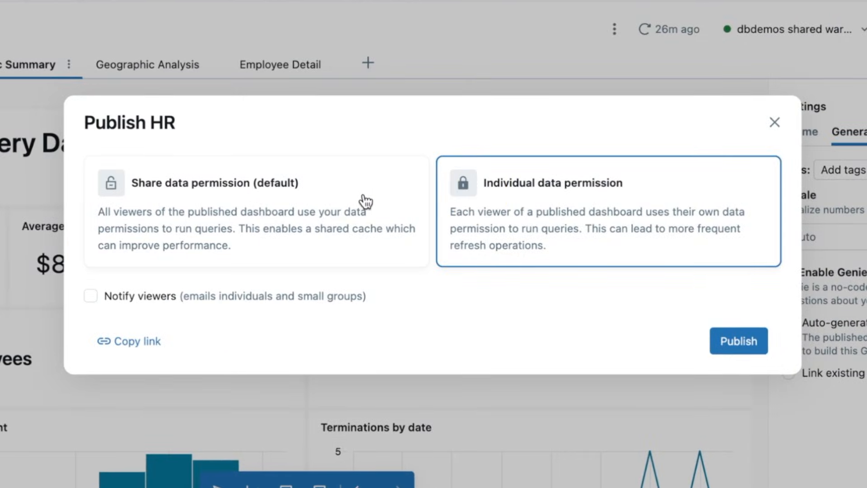
{"action": "left_click", "coordinate": [364, 201]}
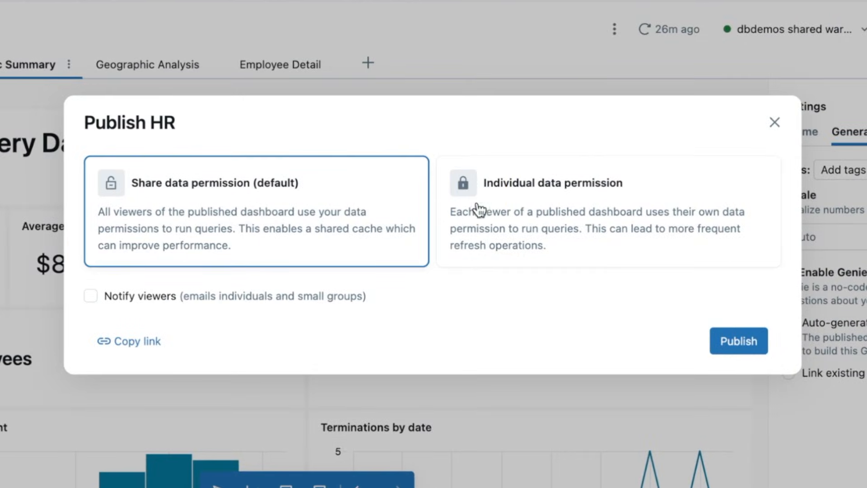
{"action": "left_click", "coordinate": [725, 343]}
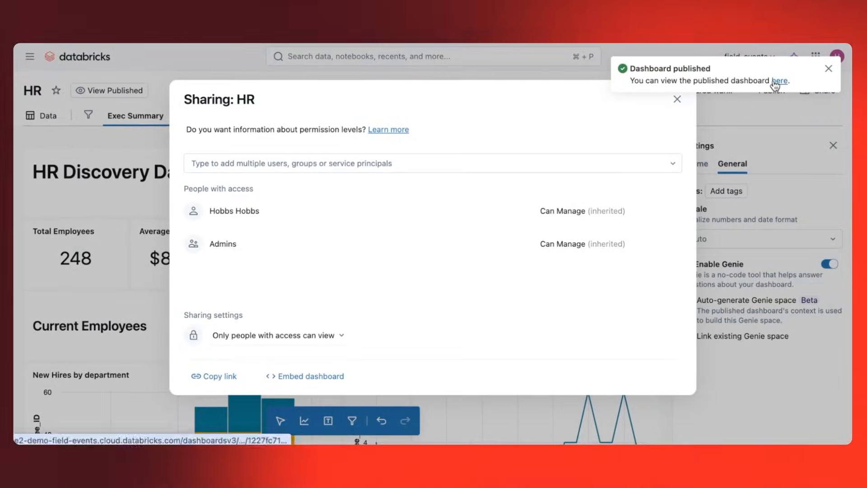
{"action": "left_click", "coordinate": [775, 83]}
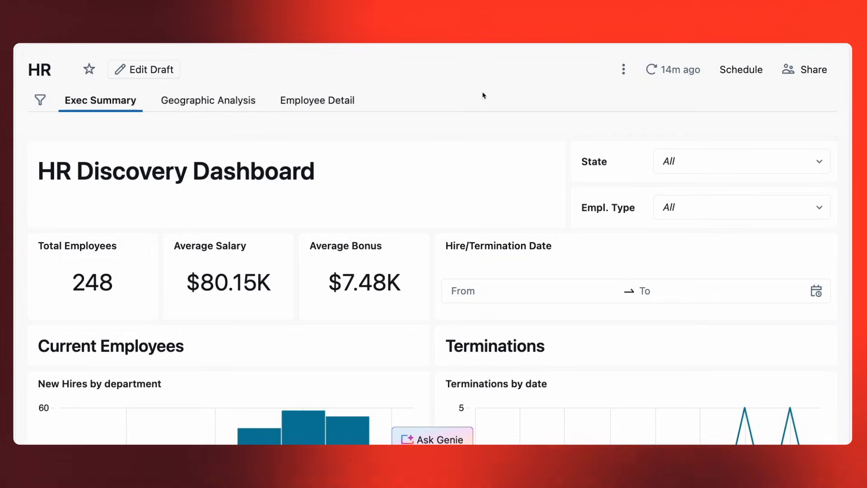
Examine the published dashboard's Exec Summary charts, the Geographic Analysis office map and the Employee Detail table.
{"action": "scroll", "coordinate": [469, 187], "scroll_direction": "down", "scroll_amount": 3}
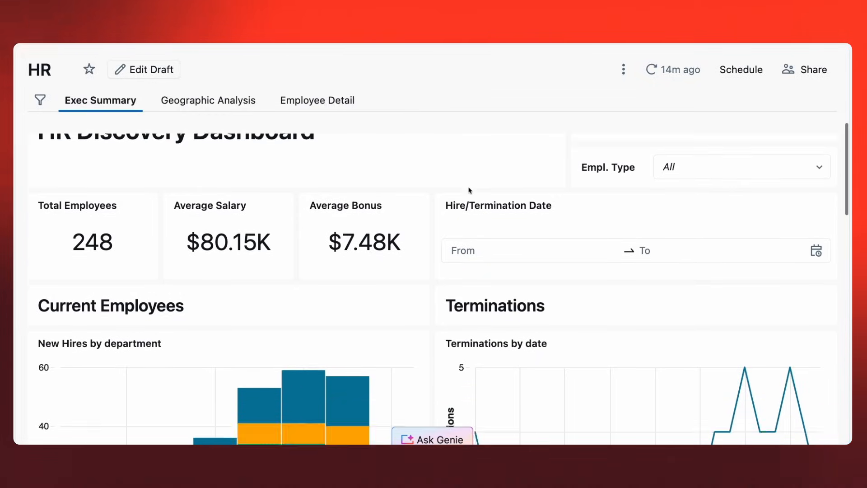
{"action": "scroll", "coordinate": [497, 186], "scroll_direction": "up", "scroll_amount": 2}
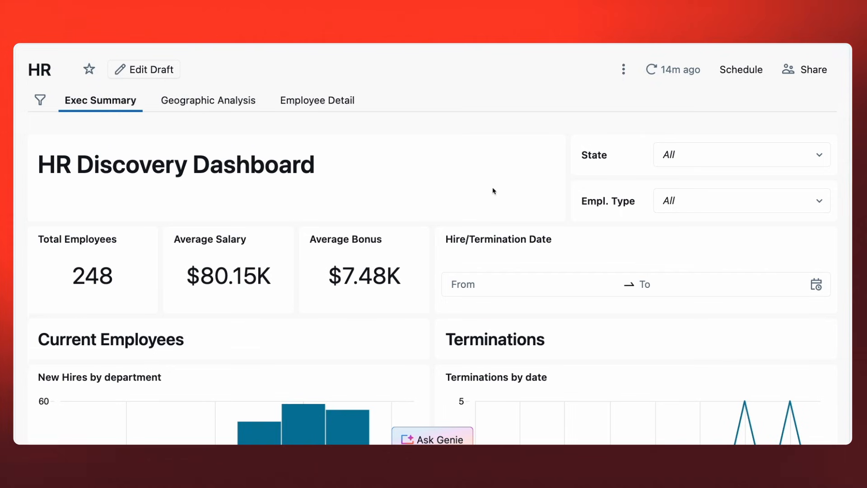
{"action": "scroll", "coordinate": [494, 191], "scroll_direction": "down", "scroll_amount": 5}
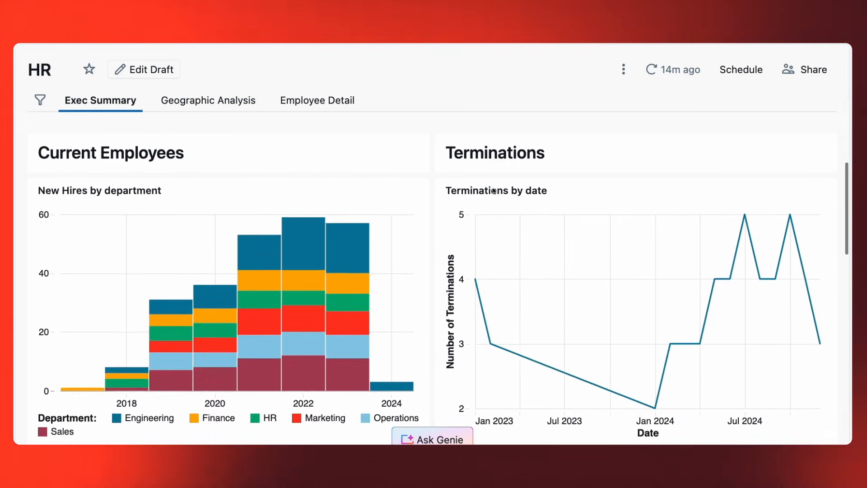
{"action": "scroll", "coordinate": [493, 191], "scroll_direction": "down", "scroll_amount": 6}
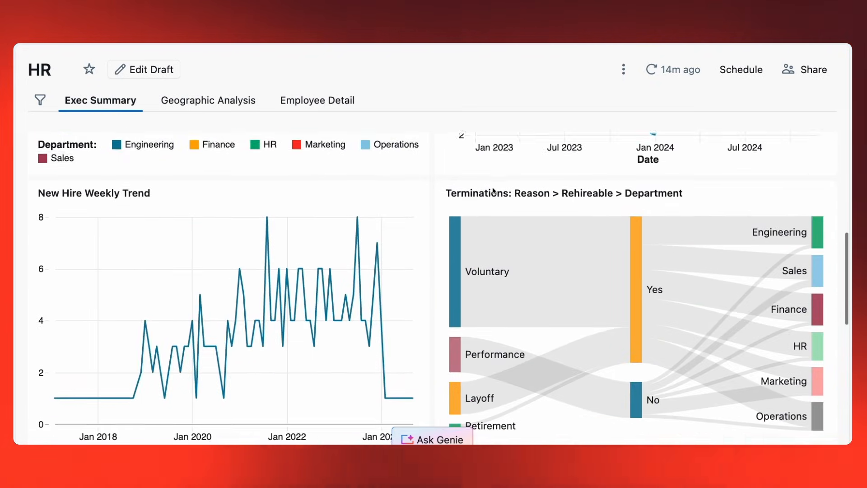
{"action": "scroll", "coordinate": [494, 190], "scroll_direction": "down", "scroll_amount": 5}
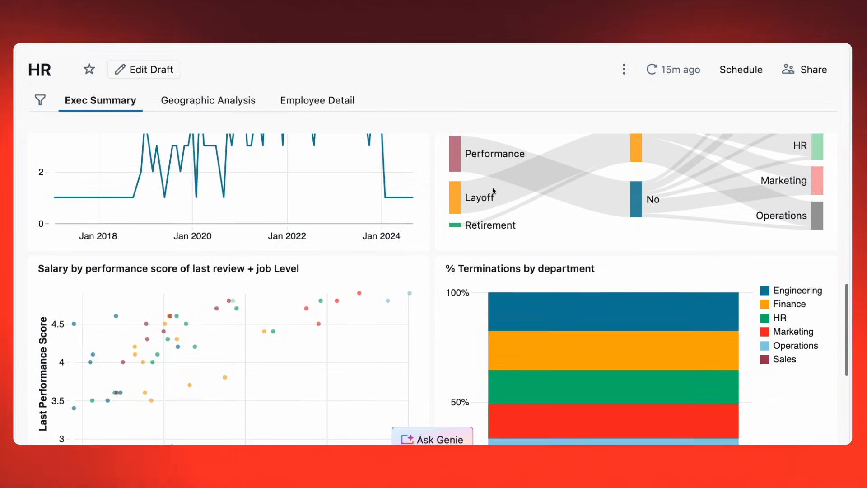
{"action": "scroll", "coordinate": [494, 191], "scroll_direction": "down", "scroll_amount": 1}
{"action": "scroll", "coordinate": [432, 292], "scroll_direction": "down", "scroll_amount": 6}
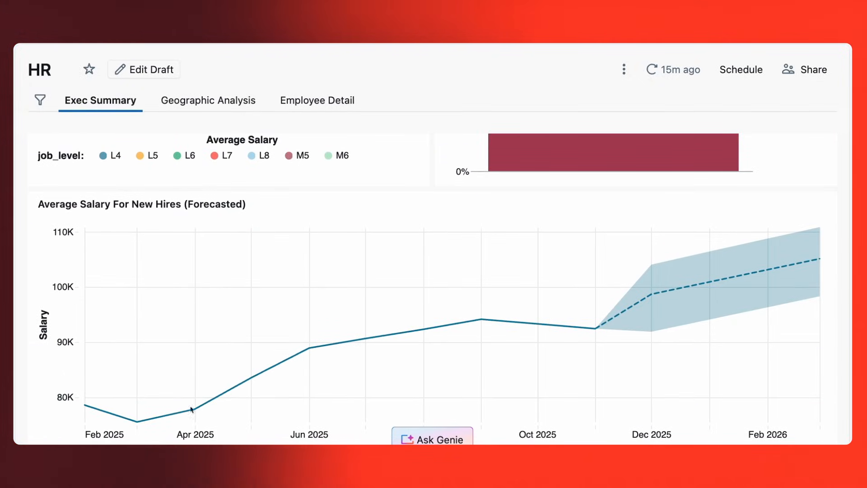
{"action": "scroll", "coordinate": [506, 207], "scroll_direction": "up", "scroll_amount": 5}
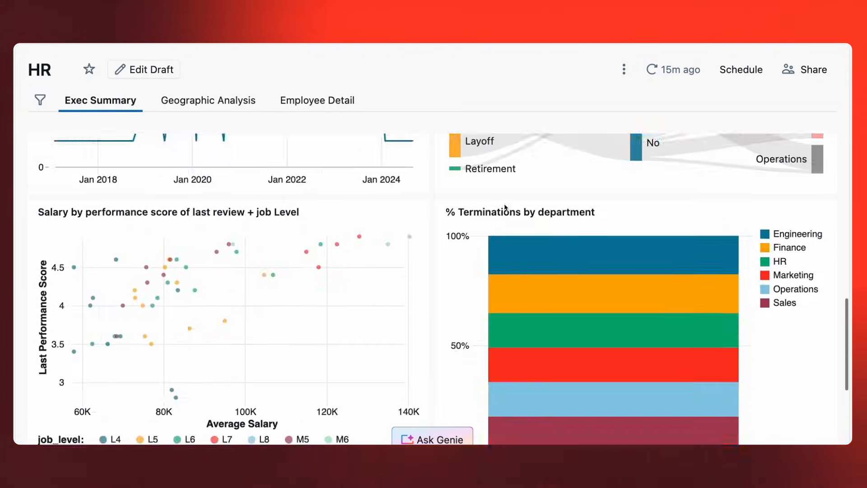
{"action": "scroll", "coordinate": [505, 207], "scroll_direction": "up", "scroll_amount": 12}
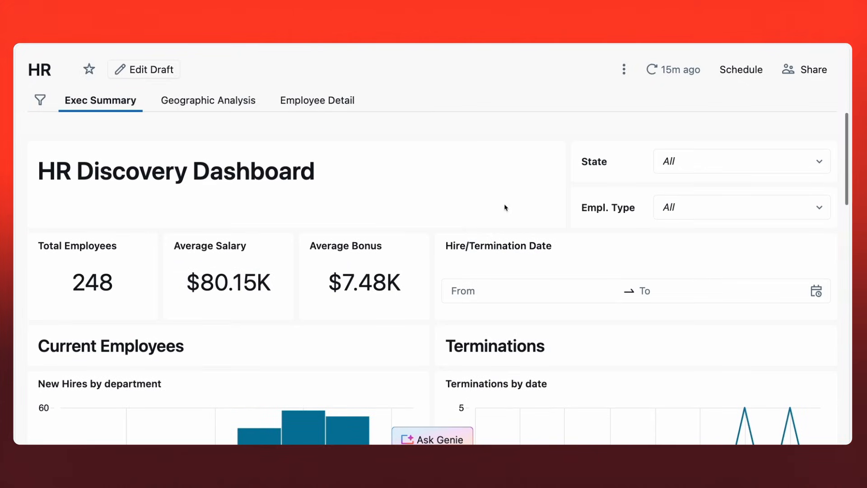
{"action": "left_click", "coordinate": [234, 108]}
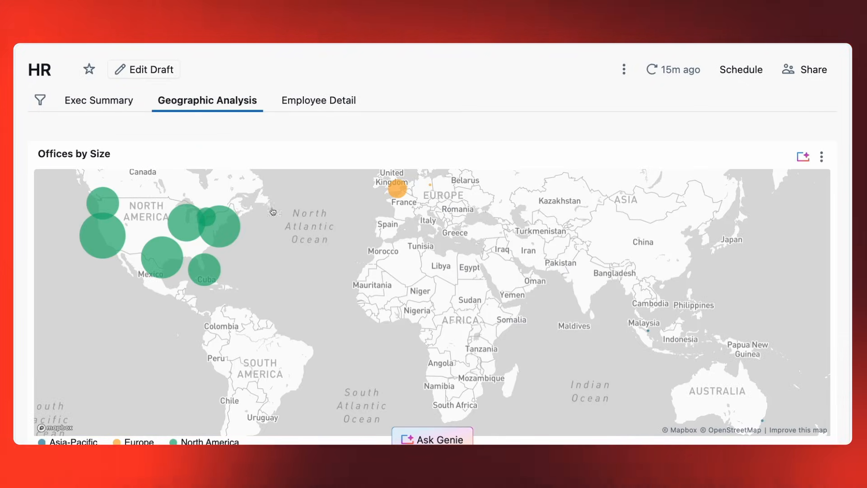
{"action": "left_click", "coordinate": [319, 101]}
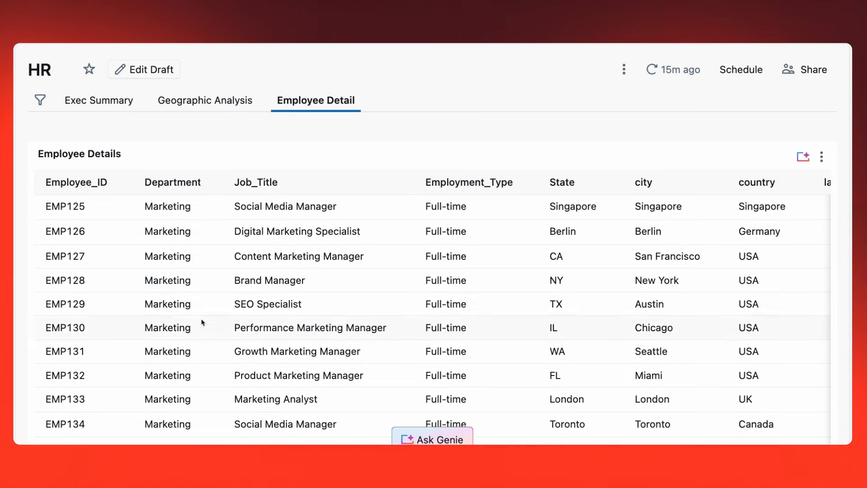
{"action": "scroll", "coordinate": [203, 322], "scroll_direction": "down", "scroll_amount": 4}
Set the global Department filter to HR and check its effect on the Geographic Analysis and Exec Summary pages.
{"action": "left_click", "coordinate": [40, 101]}
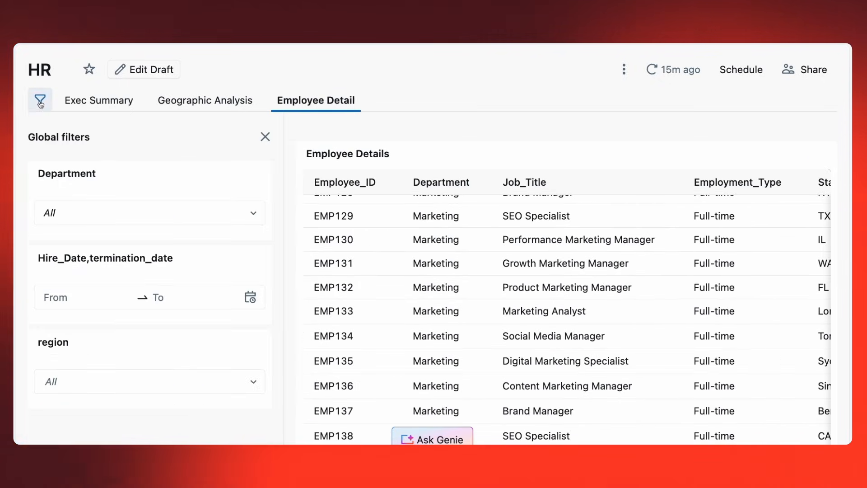
{"action": "left_click", "coordinate": [59, 213]}
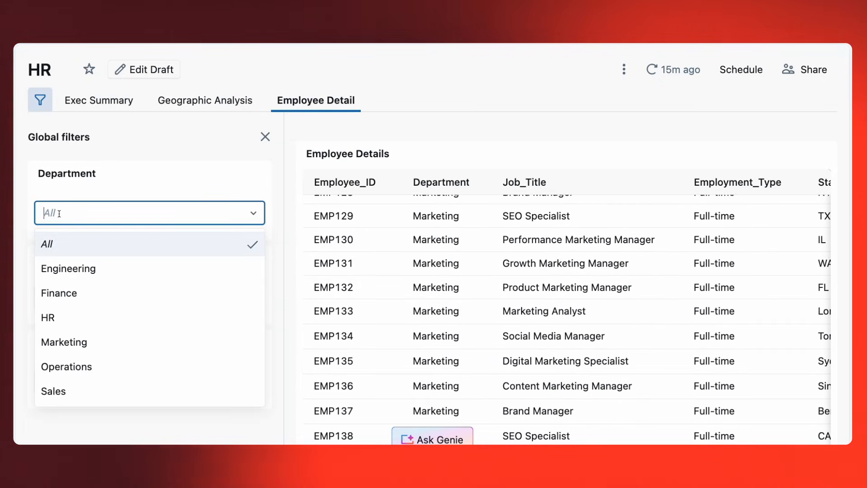
{"action": "left_click", "coordinate": [64, 318]}
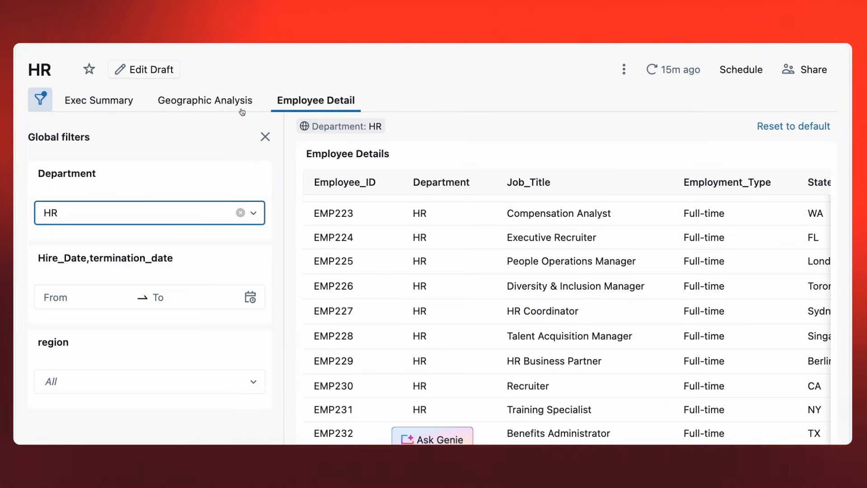
{"action": "left_click", "coordinate": [226, 102]}
{"action": "mouse_move", "coordinate": [332, 258]}
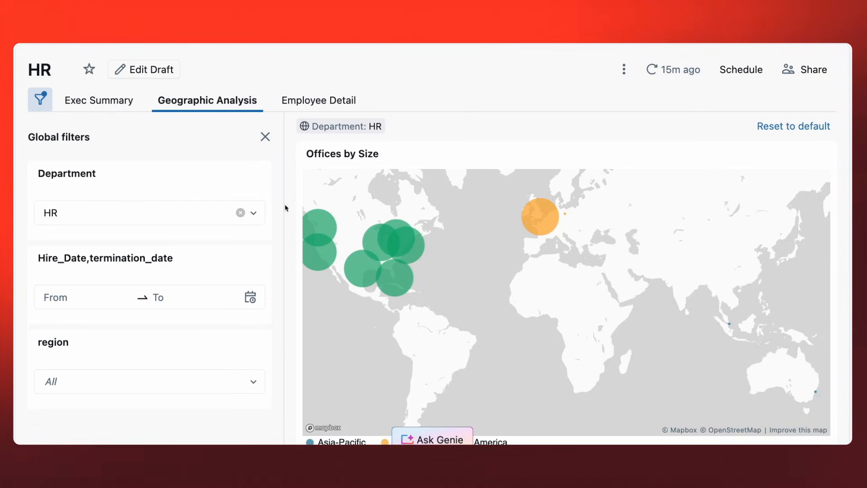
{"action": "left_click", "coordinate": [131, 109]}
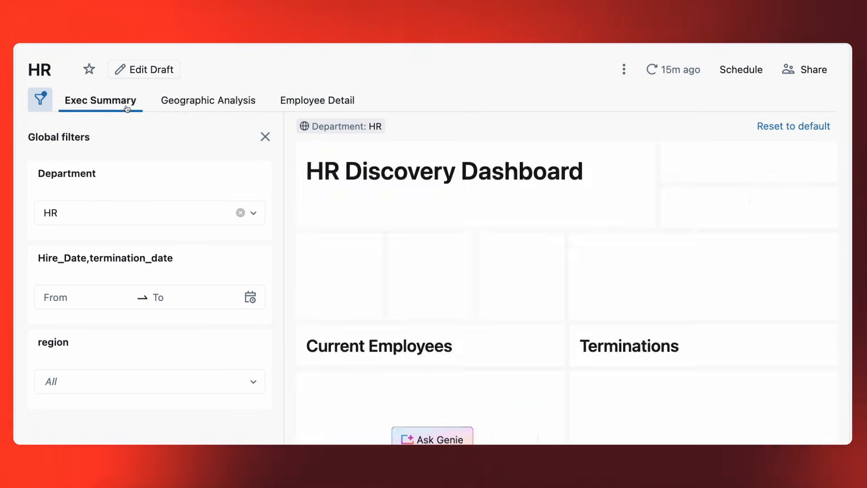
Check the Exec Summary charts under the HR filter, clear the global Department filter and close the global filters pane.
{"action": "scroll", "coordinate": [356, 223], "scroll_direction": "down", "scroll_amount": 5}
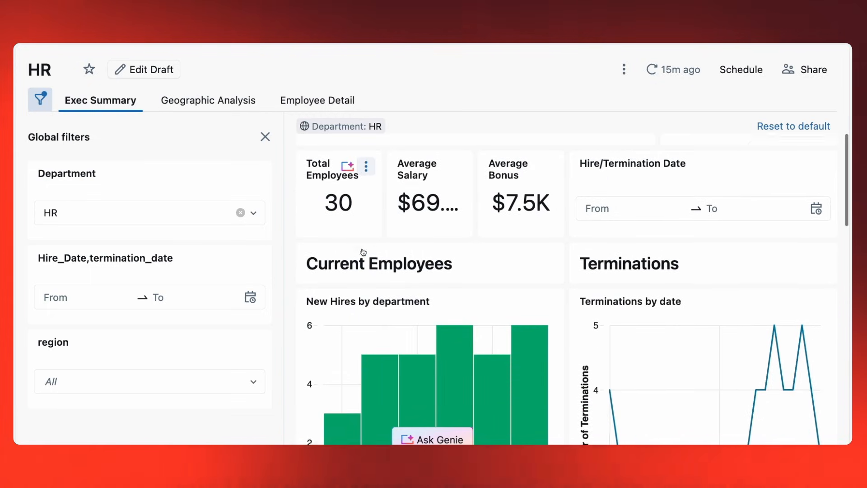
{"action": "scroll", "coordinate": [413, 389], "scroll_direction": "down", "scroll_amount": 1}
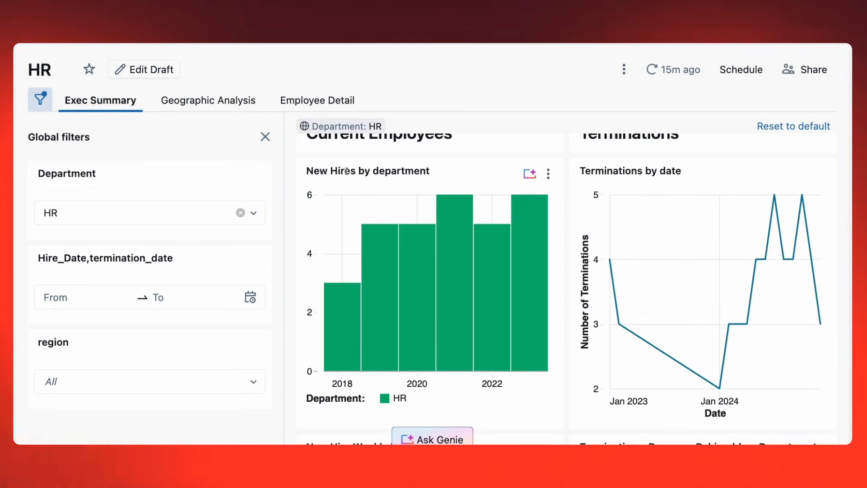
{"action": "left_click", "coordinate": [240, 213]}
{"action": "left_click", "coordinate": [265, 137]}
{"action": "scroll", "coordinate": [292, 233], "scroll_direction": "up", "scroll_amount": 6}
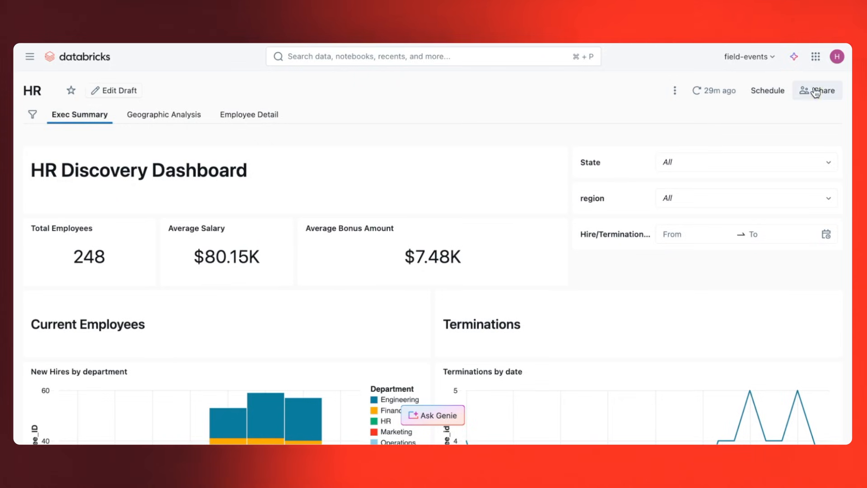
Open the published dashboard's embed code from its sharing options and copy the source URL from the Iframe version.
{"action": "left_click", "coordinate": [815, 91]}
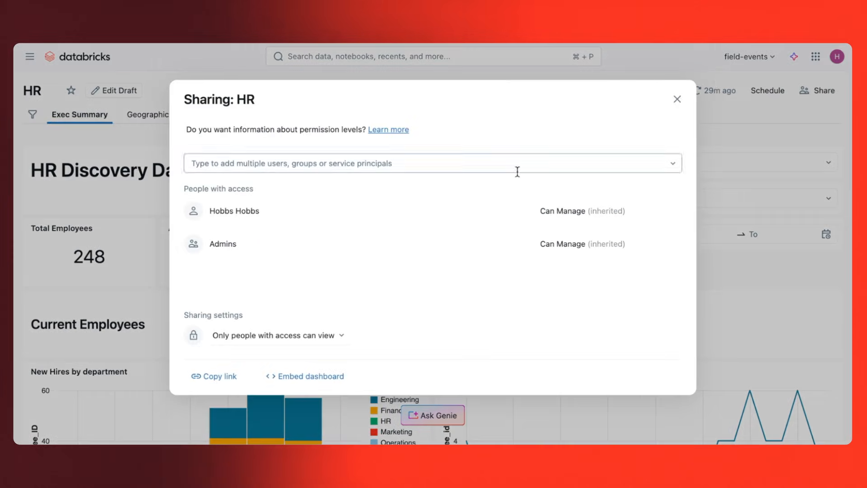
{"action": "left_click", "coordinate": [312, 374]}
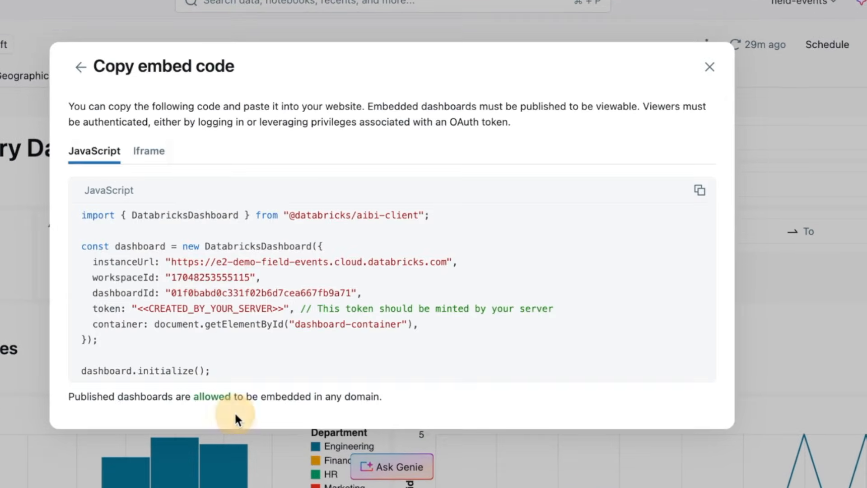
{"action": "left_click", "coordinate": [156, 156]}
{"action": "left_click", "coordinate": [104, 154]}
{"action": "left_click", "coordinate": [148, 156]}
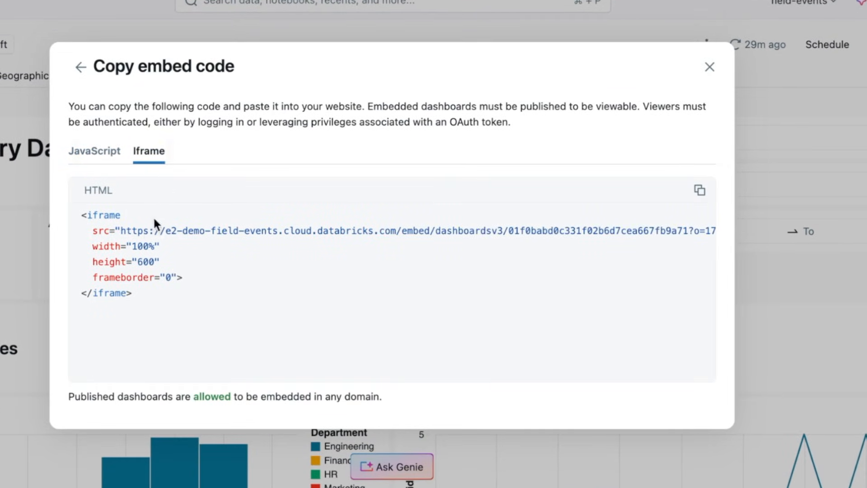
{"action": "left_click_drag", "start_coordinate": [176, 243], "coordinate": [705, 229]}
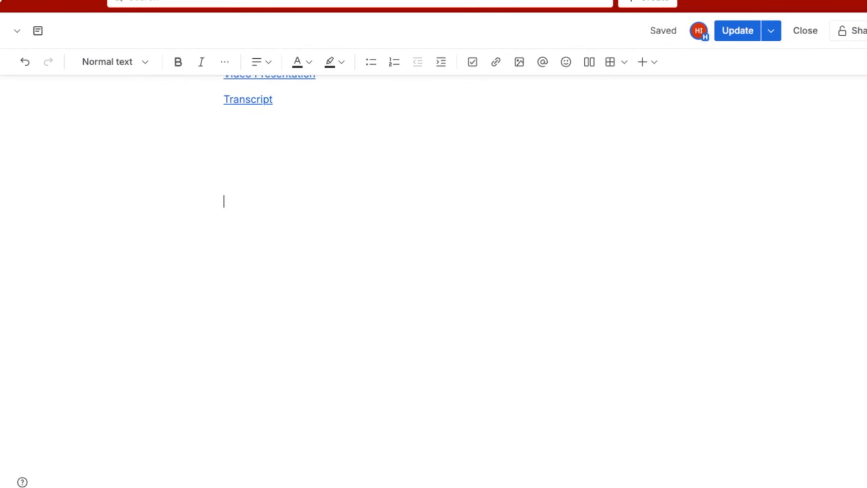
Switch to the Confluence page being edited and insert an Iframe element below the Transcript link with the copied dashboard URL.
{"action": "type", "text": "/ifra"}
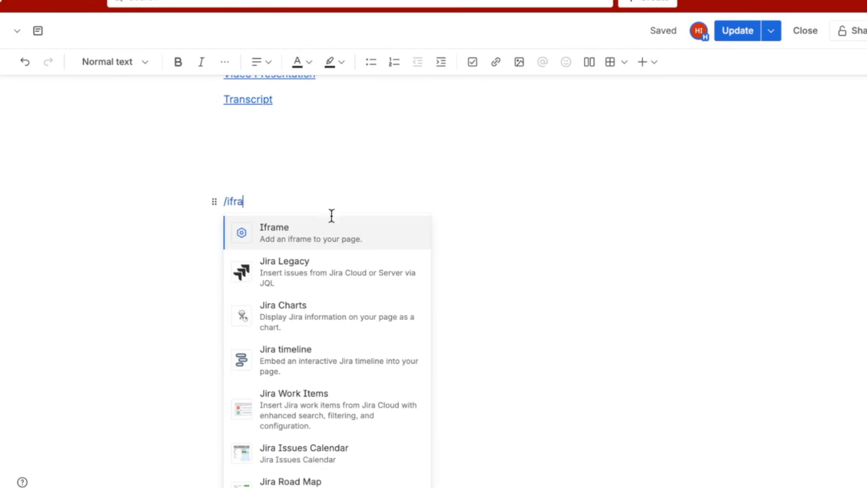
{"action": "left_click", "coordinate": [375, 232]}
{"action": "key", "text": "ctrl+v"}
{"action": "left_click", "coordinate": [768, 248]}
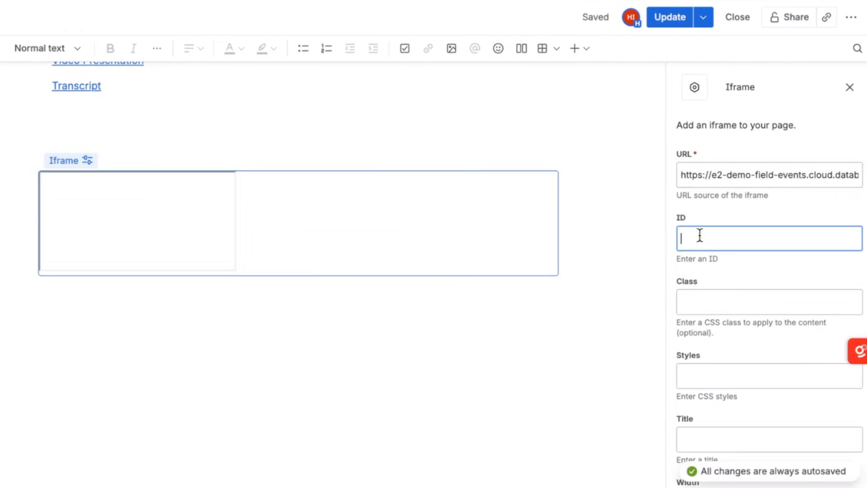
Set the iframe's width to 100% and height to 700, and look over the embedded HR dashboard.
{"action": "scroll", "coordinate": [712, 347], "scroll_direction": "down", "scroll_amount": 3}
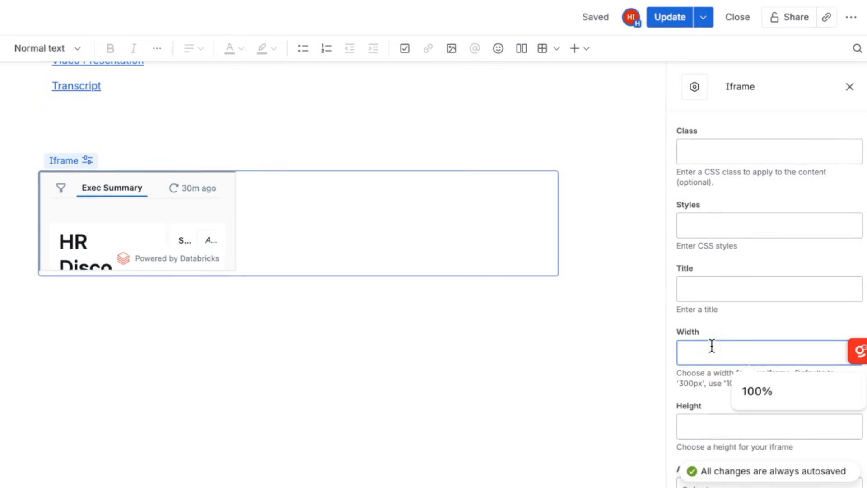
{"action": "left_click", "coordinate": [708, 425]}
{"action": "type", "text": "700"}
{"action": "key", "text": "Tab"}
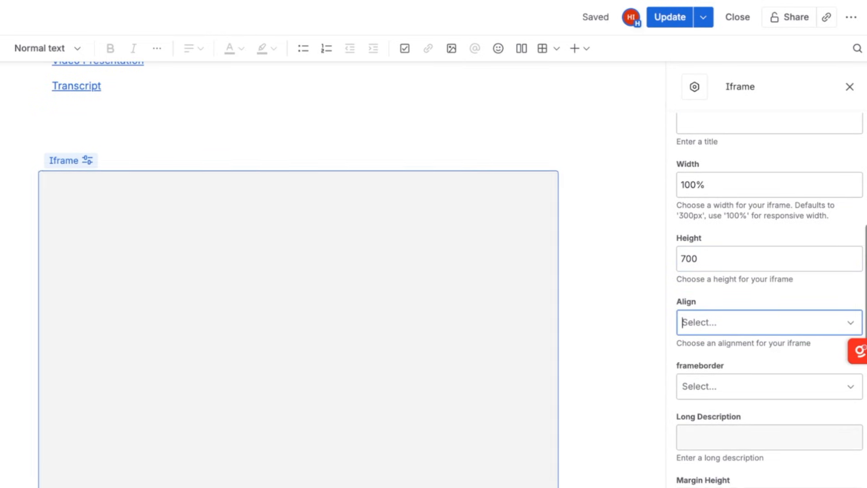
{"action": "scroll", "coordinate": [592, 358], "scroll_direction": "down", "scroll_amount": 5}
{"action": "scroll", "coordinate": [592, 357], "scroll_direction": "up", "scroll_amount": 2}
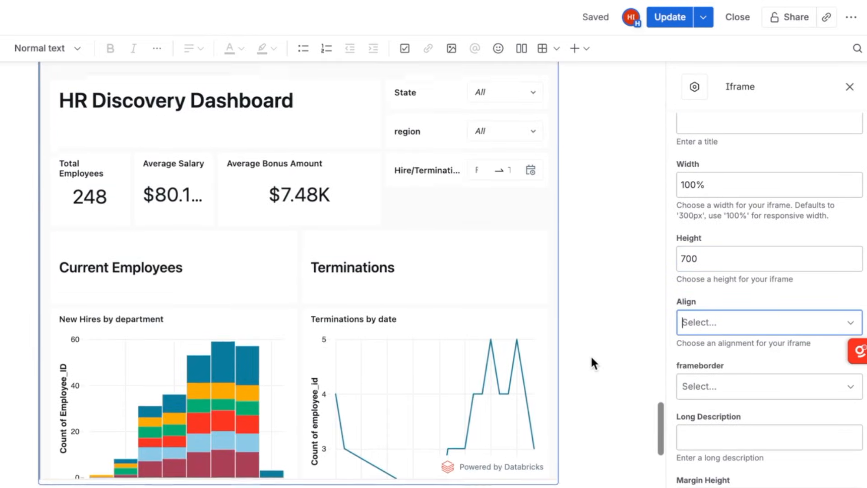